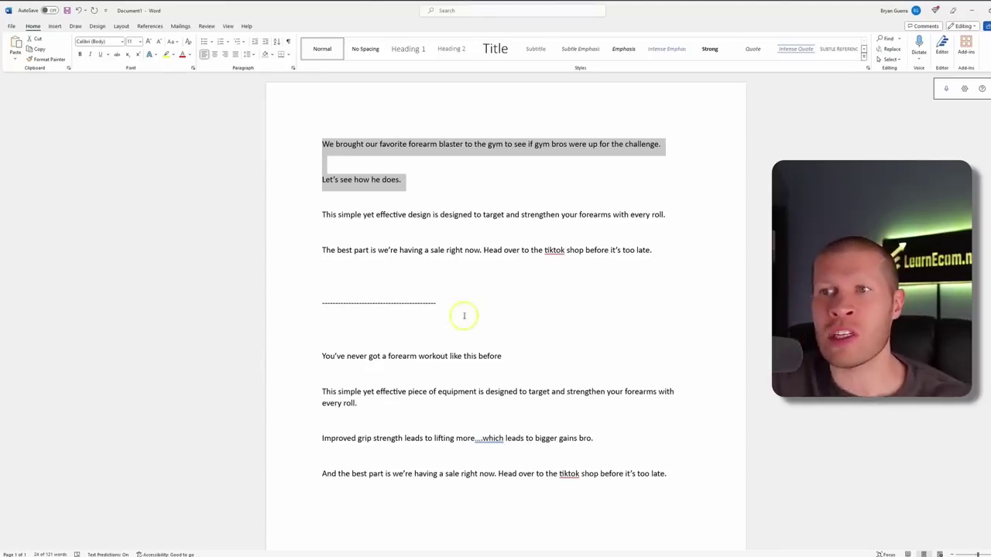
- Review the second forearm workout ad script below the divider, comparing its product description line with the first script
left_click_drag(321, 356, 500, 356)
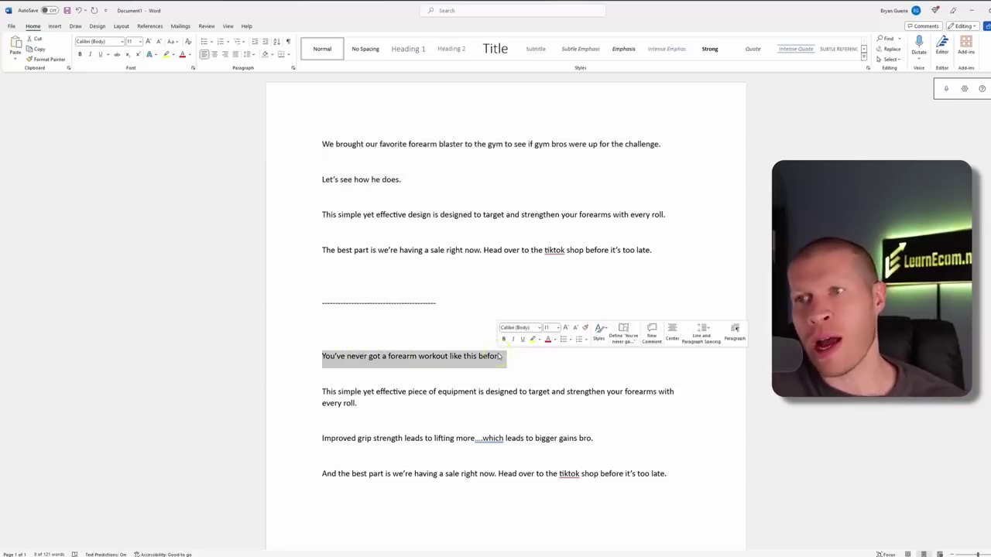
left_click(507, 356)
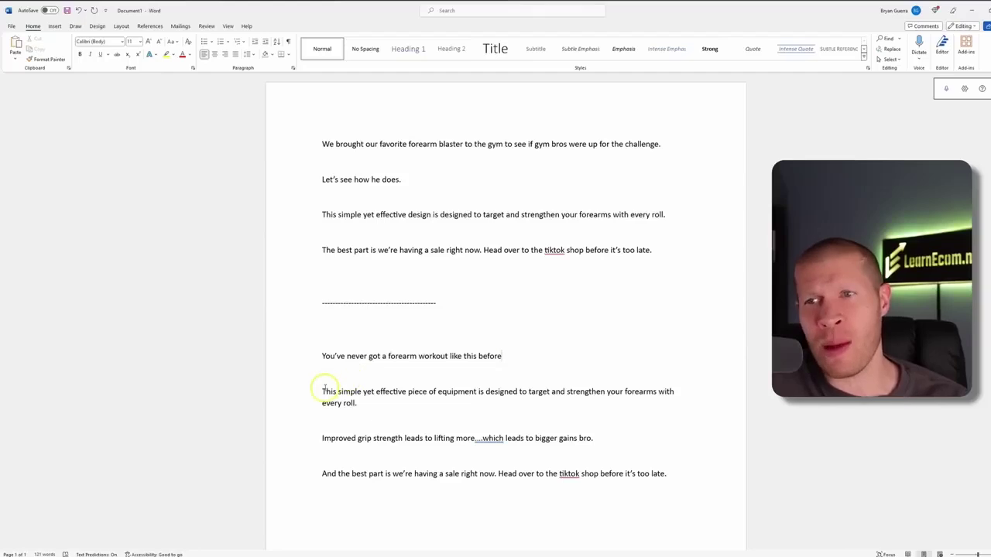
left_click_drag(322, 392, 427, 408)
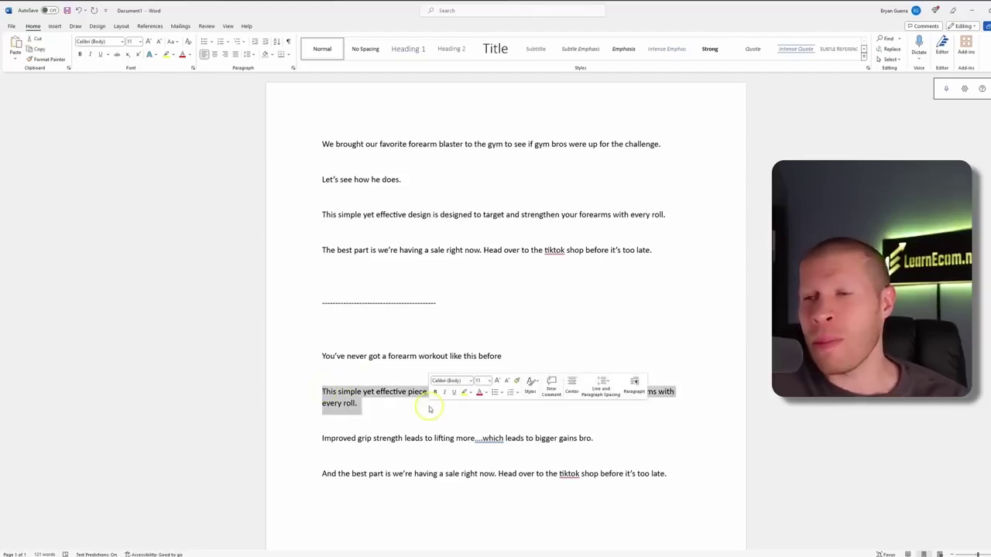
left_click(399, 476)
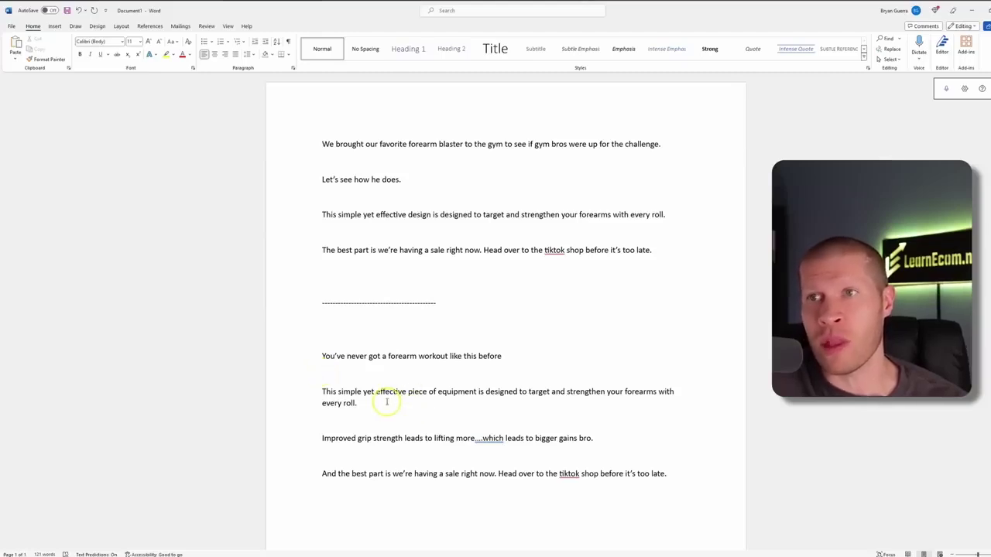
left_click_drag(301, 207, 679, 215)
key("Left")
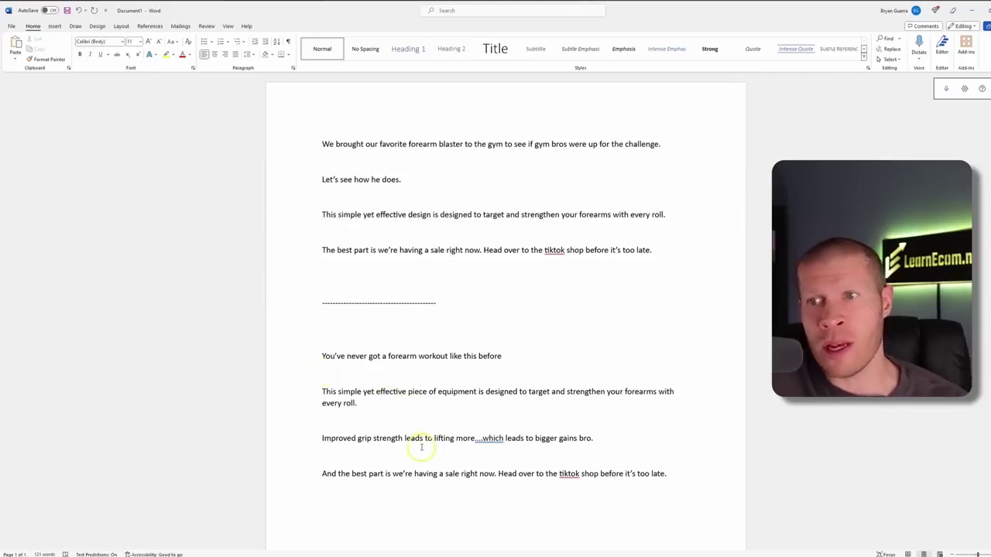
left_click(366, 459)
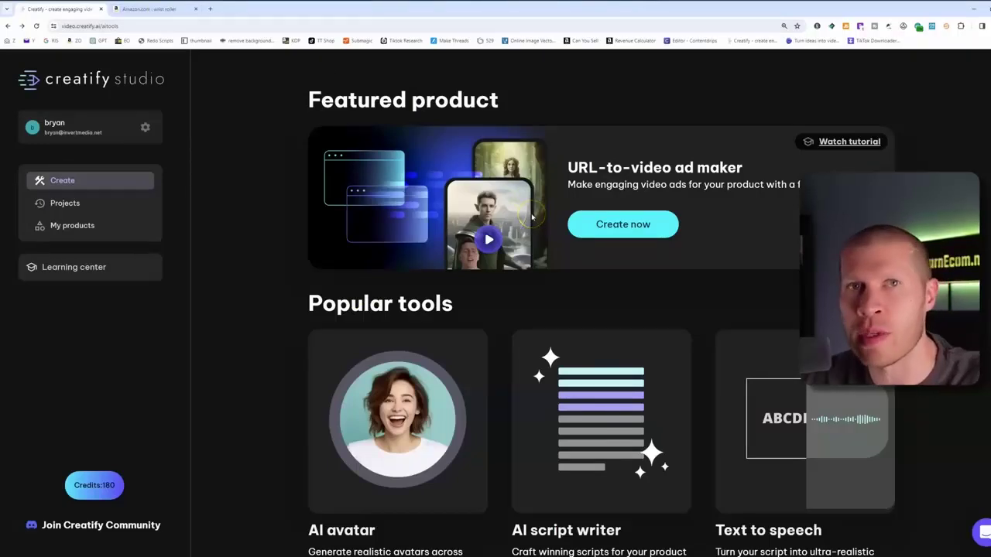
- Switch to the Amazon wrist roller results, open the Yes4All Wrist and Forearm Blaster page and preview its gallery video
left_click(155, 8)
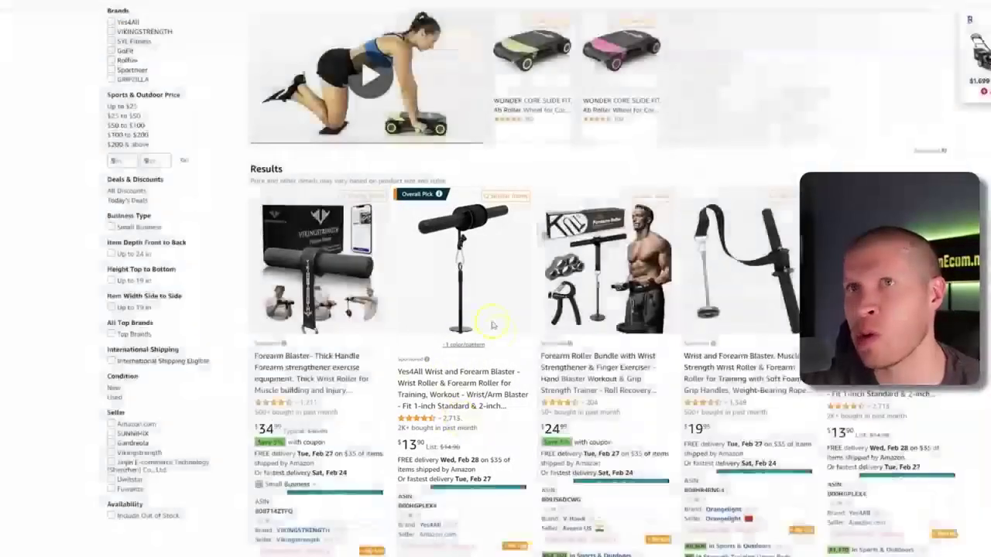
left_click(493, 325)
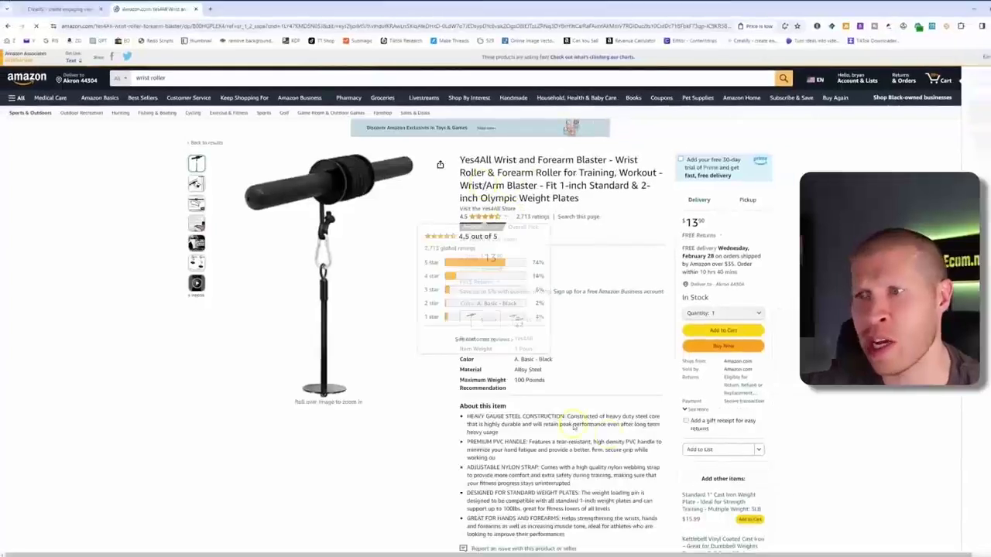
scroll(393, 327, "down", 2)
scroll(563, 351, "up", 2)
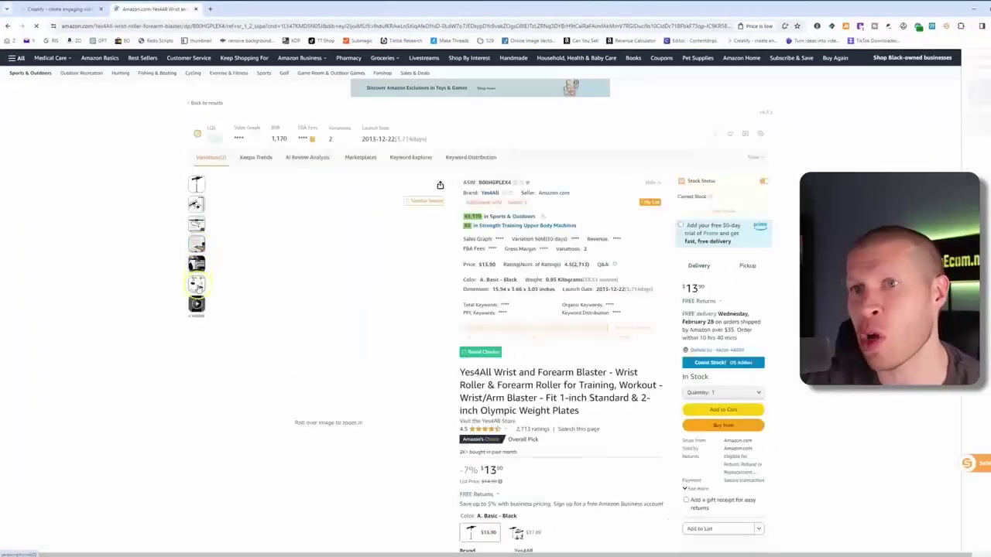
mouse_move(196, 303)
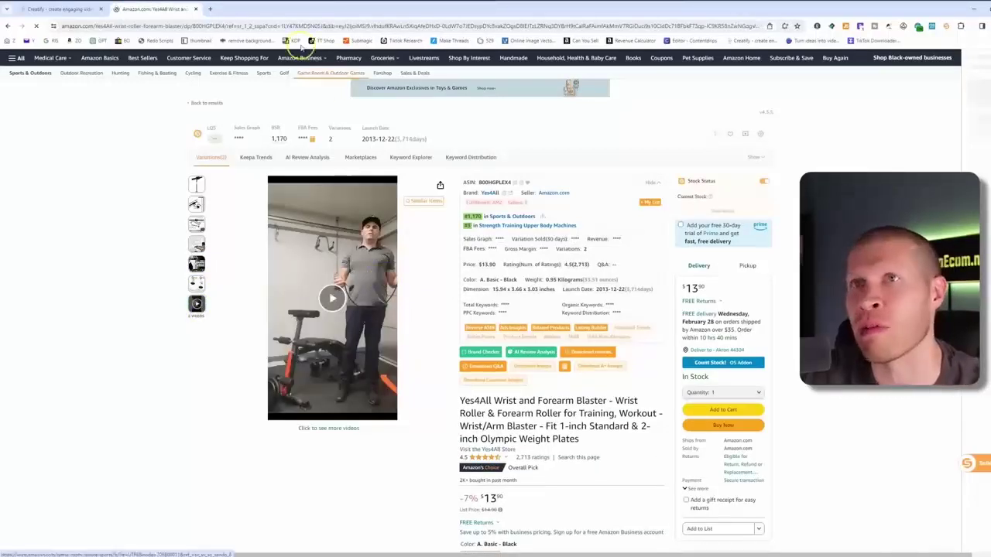
- Copy the full web address of the Yes4All Wrist and Forearm Blaster page
left_click(277, 27)
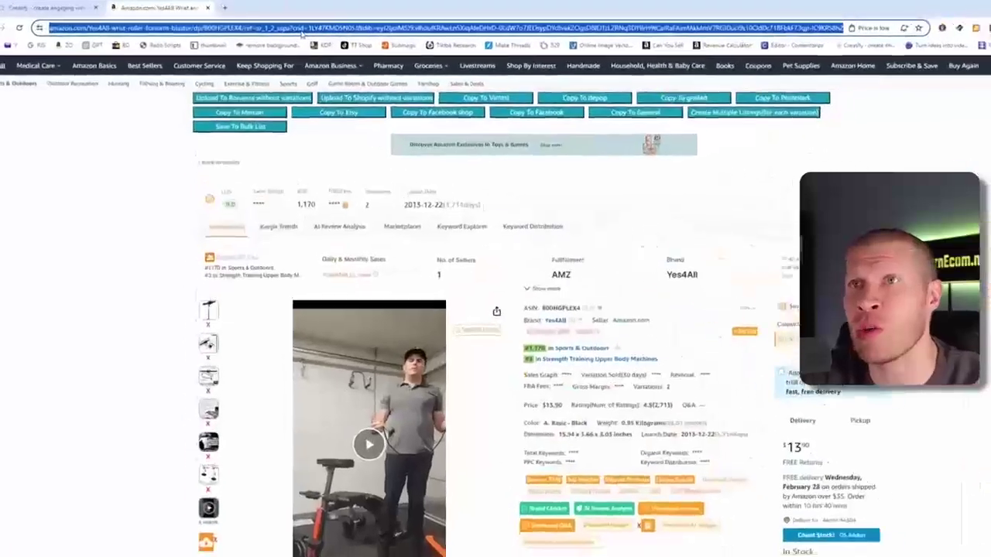
right_click(308, 30)
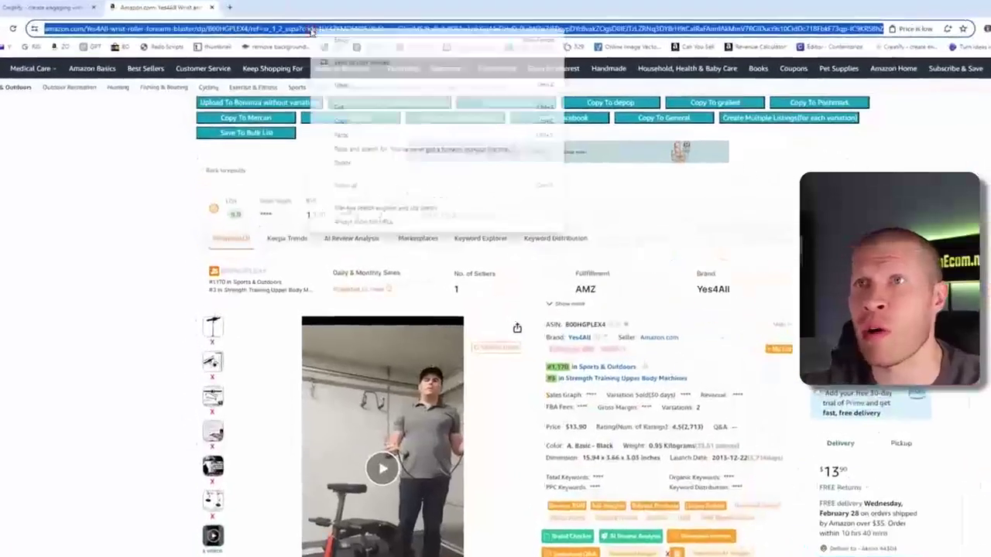
left_click(323, 114)
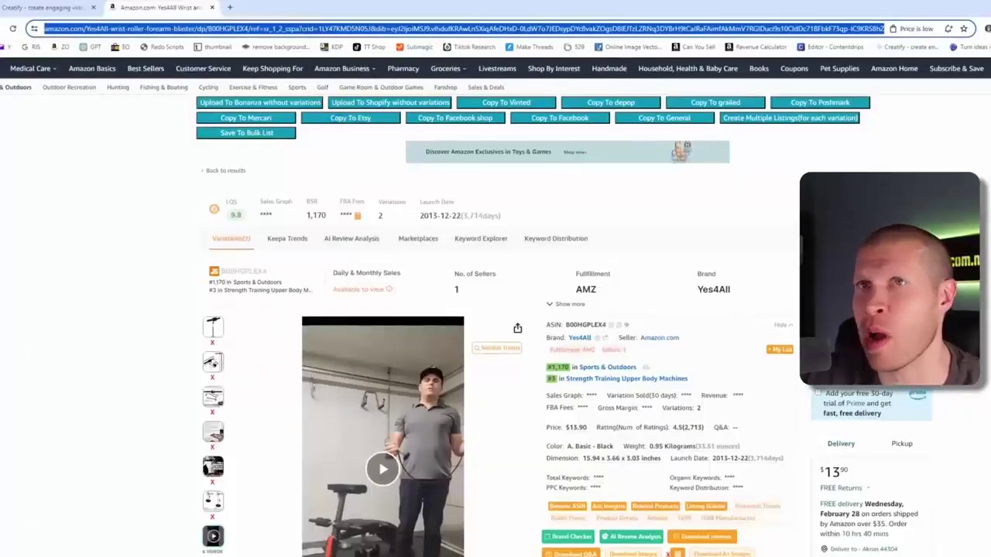
- Switch to Creatify, start a URL-to-video ad with the copied Amazon link as product URL and analyze it
key("ctrl+1")
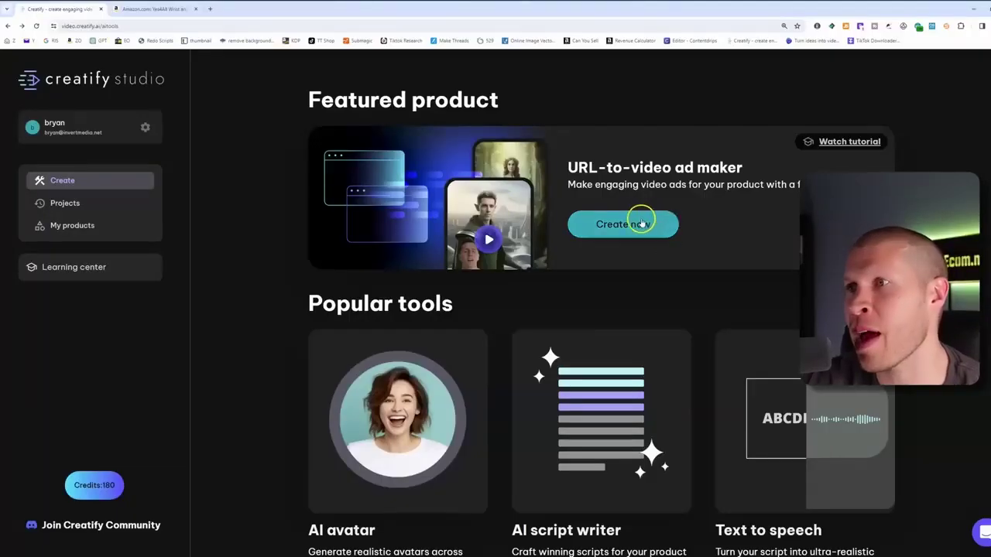
left_click(634, 224)
left_click(415, 365)
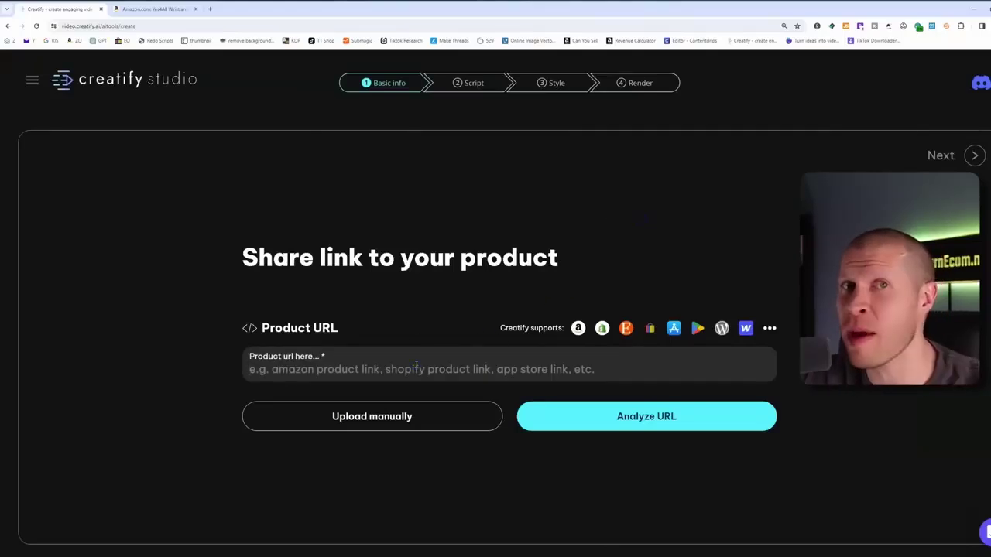
key("ctrl+v")
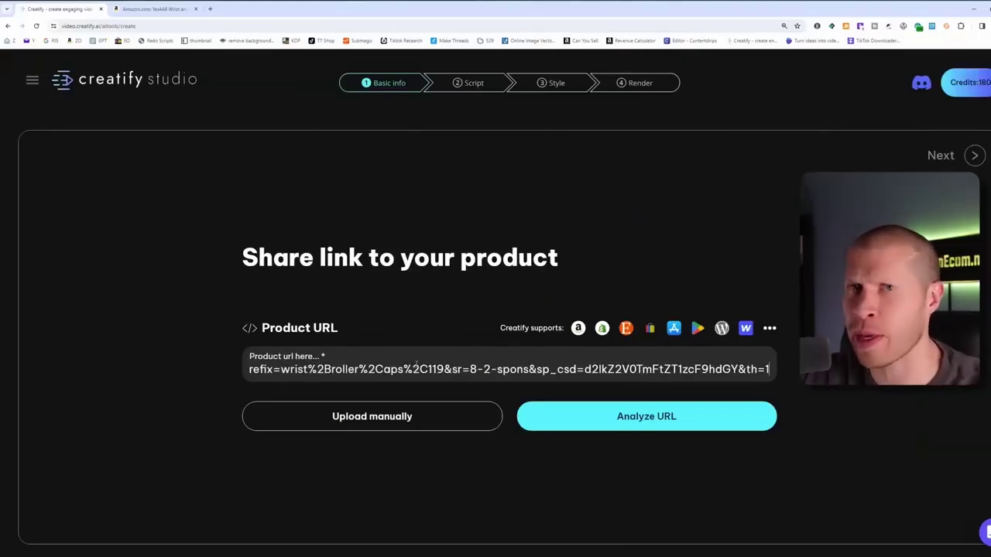
left_click(639, 424)
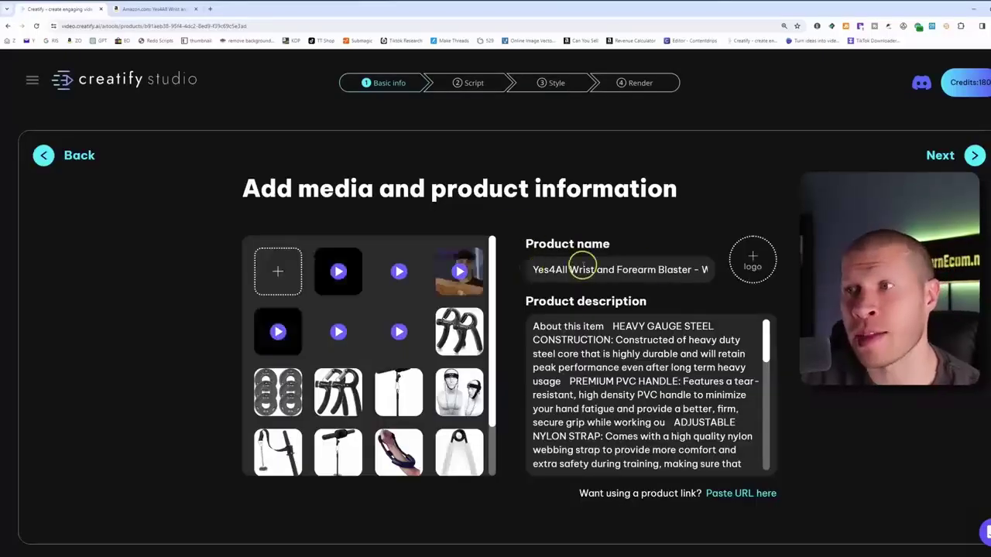
- Review the imported product description, accept the media and the 15-second video settings, and continue to the script stage
scroll(554, 344, "down", 2)
scroll(554, 352, "down", 1)
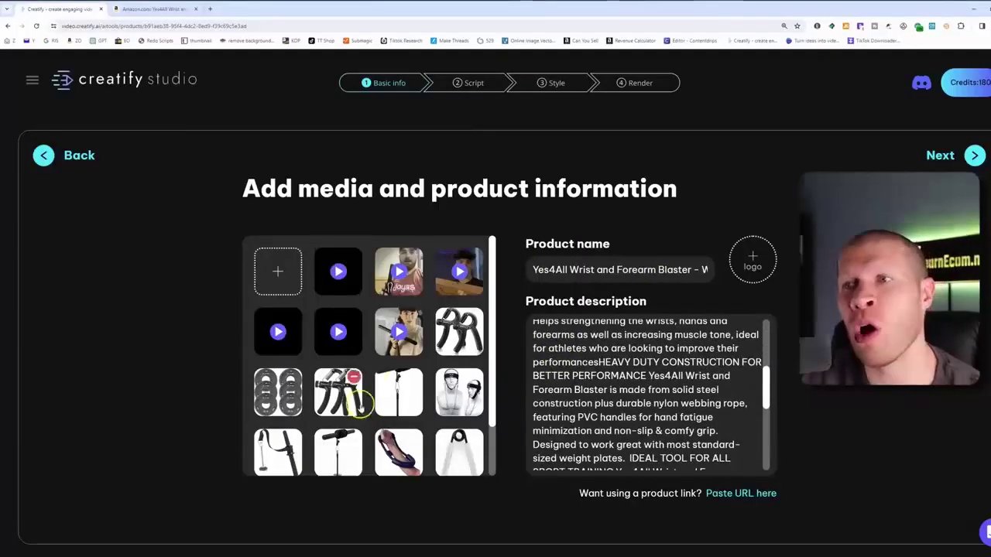
scroll(383, 372, "down", 1)
scroll(393, 375, "up", 1)
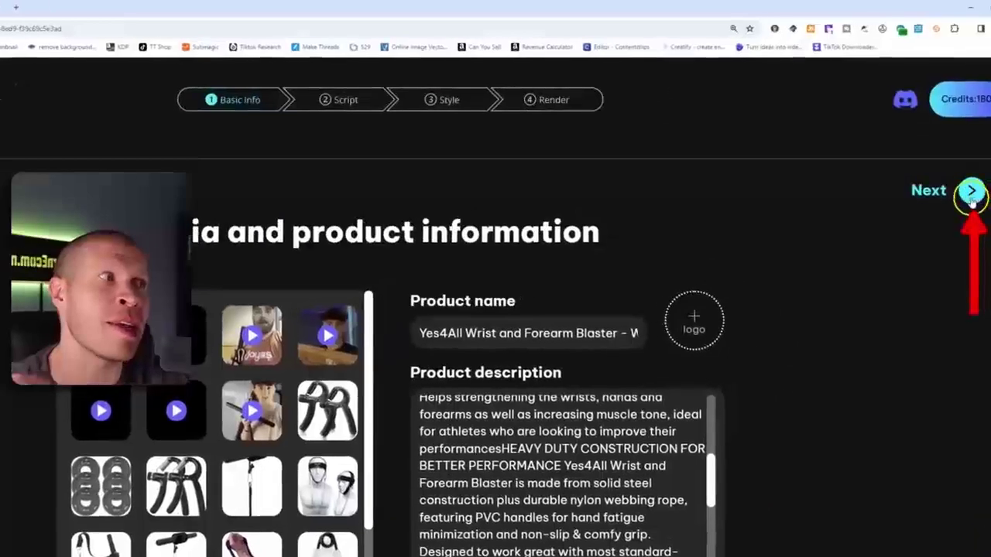
left_click(971, 194)
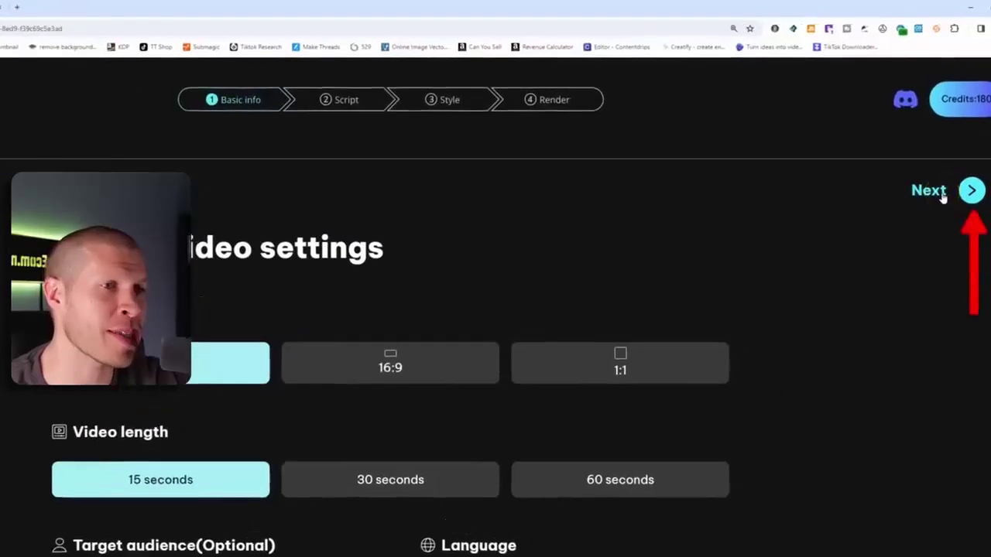
left_click(943, 195)
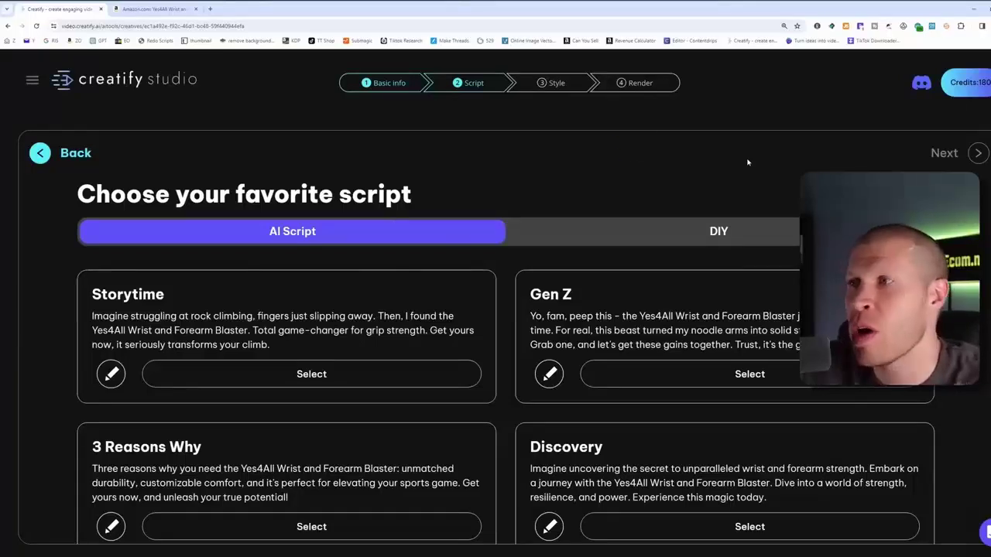
- Generate more AI scripts for the product and look over the script options
scroll(601, 215, "down", 1)
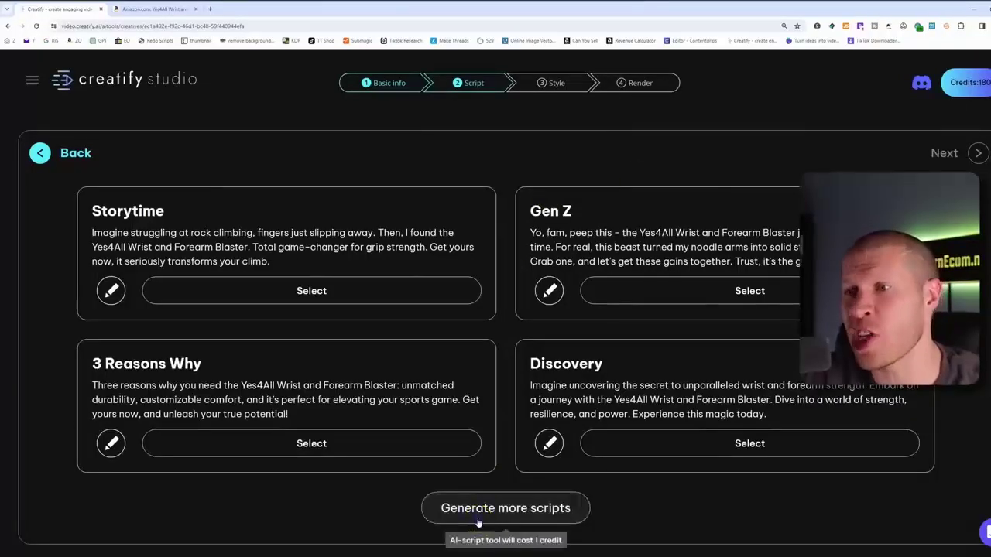
left_click(478, 511)
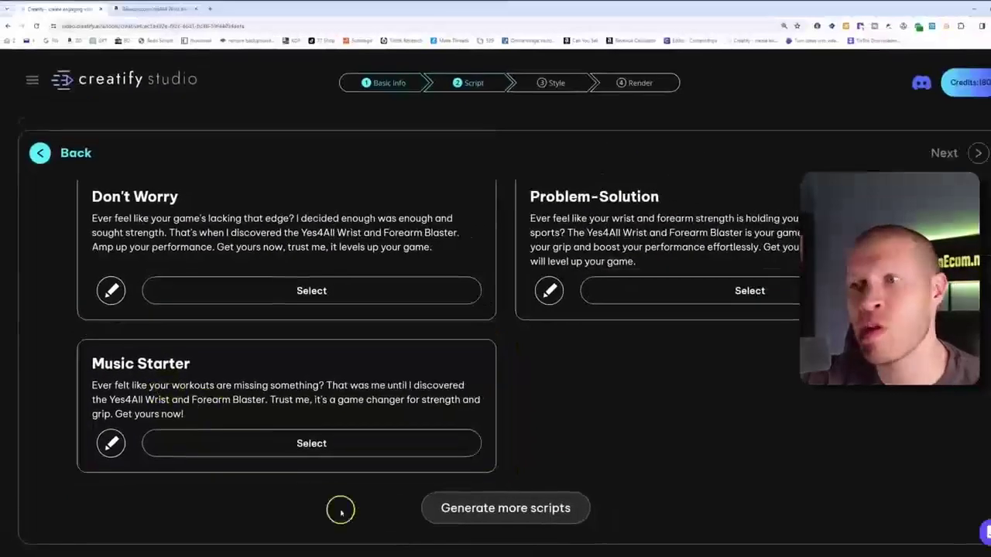
scroll(551, 449, "up", 5)
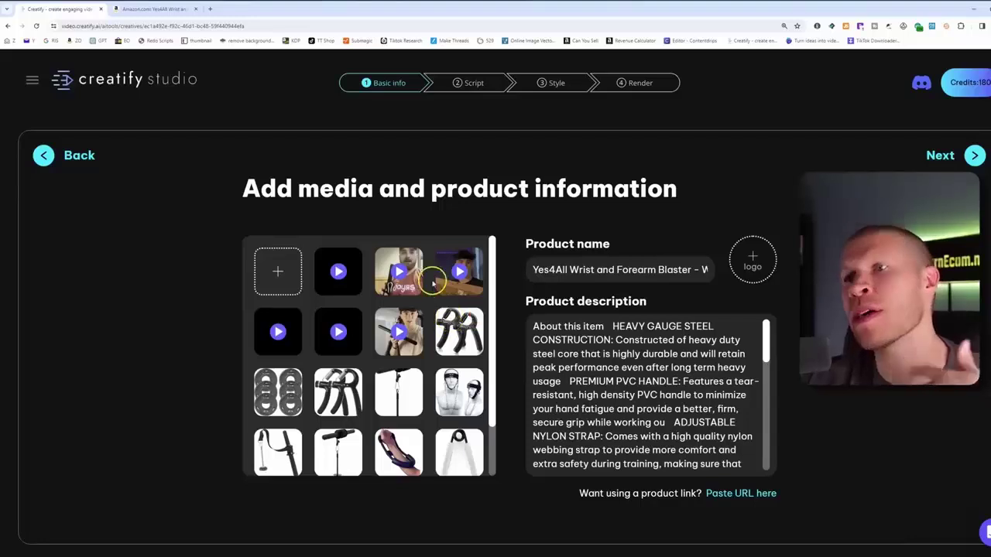
- Remove all still images from the product media, keeping only the video clips
mouse_move(422, 290)
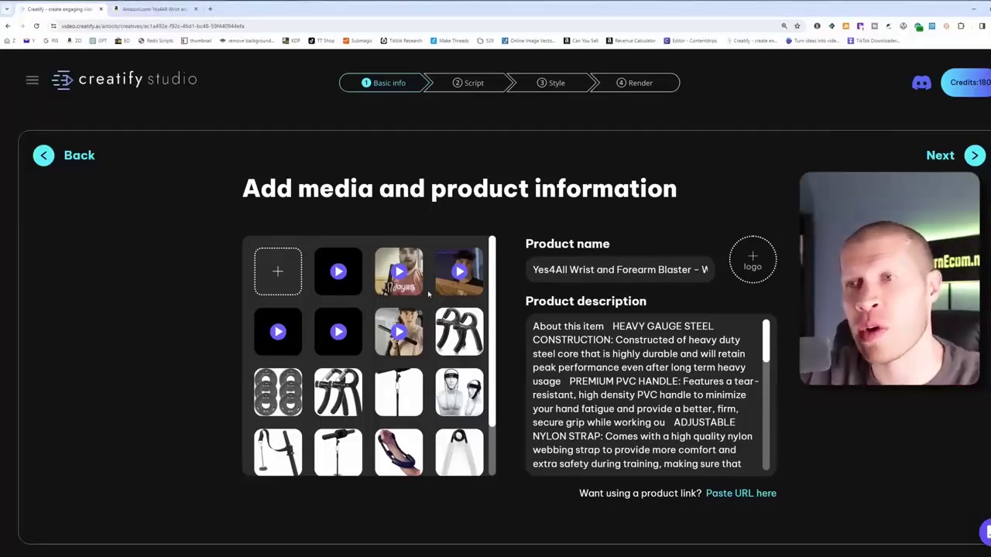
mouse_move(473, 325)
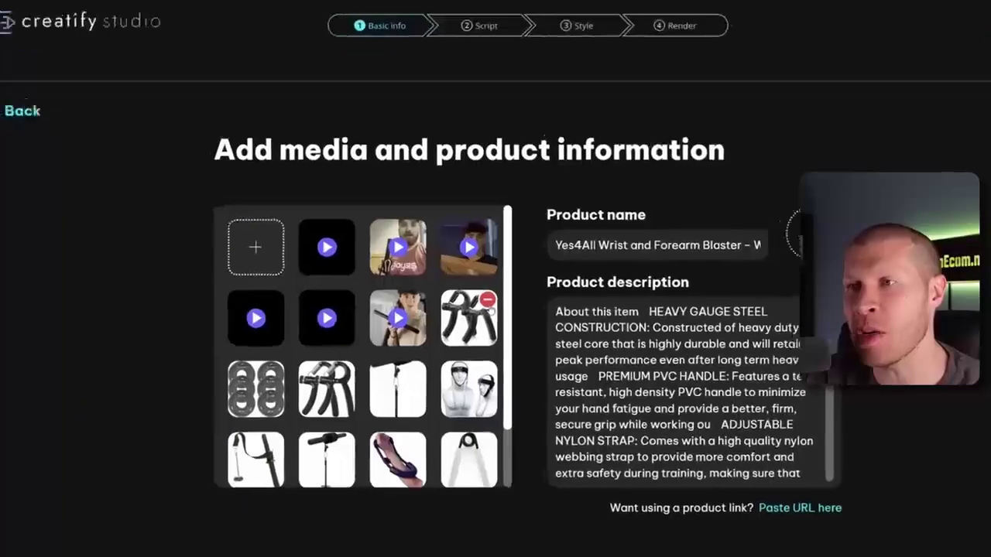
left_click(474, 316)
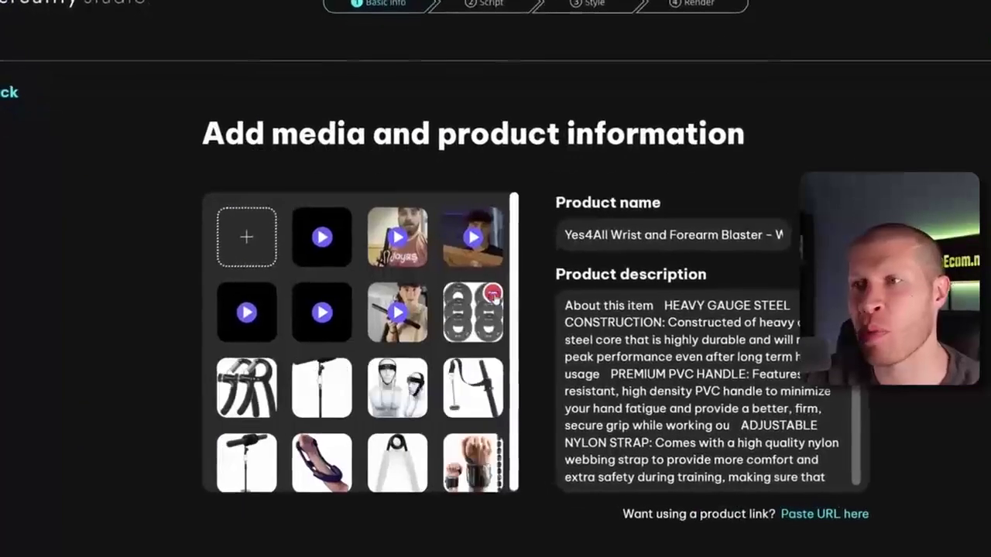
left_click(474, 316)
left_click(493, 296)
left_click(493, 296)
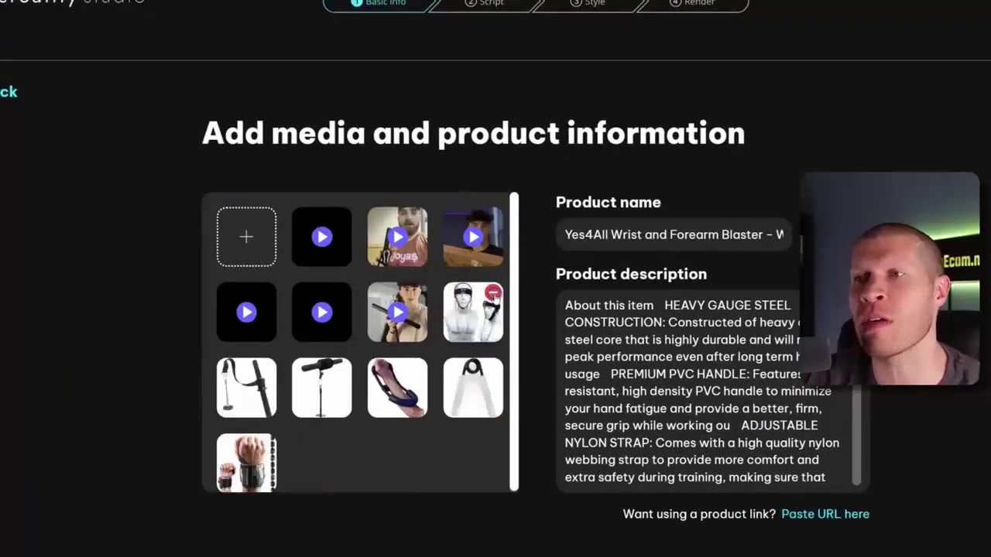
left_click(493, 295)
left_click(493, 296)
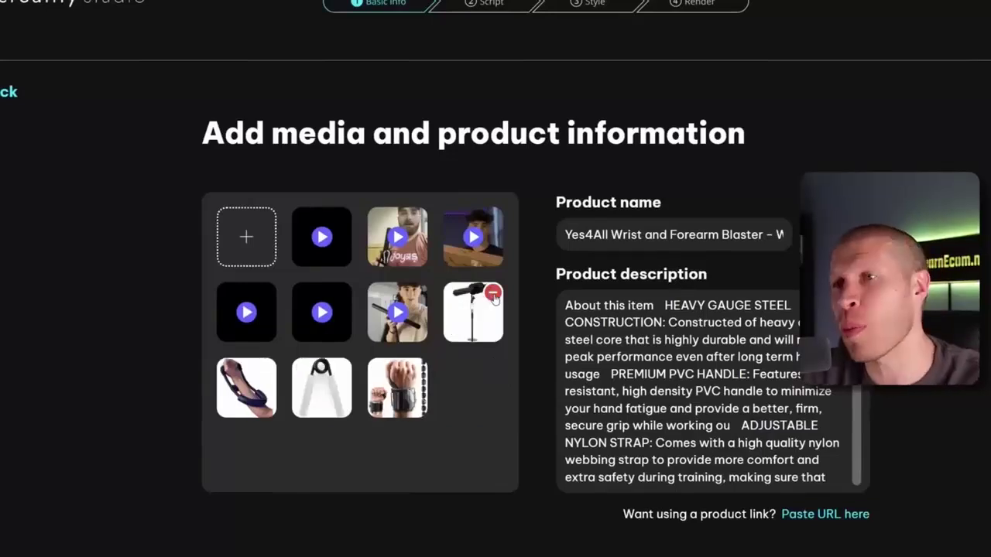
left_click(493, 295)
left_click(493, 295)
left_click(493, 296)
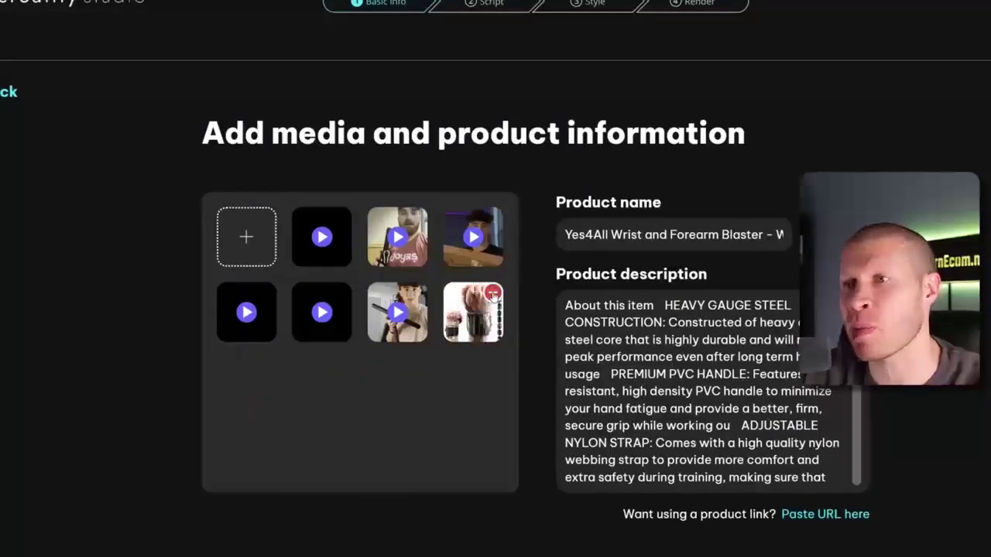
left_click(493, 296)
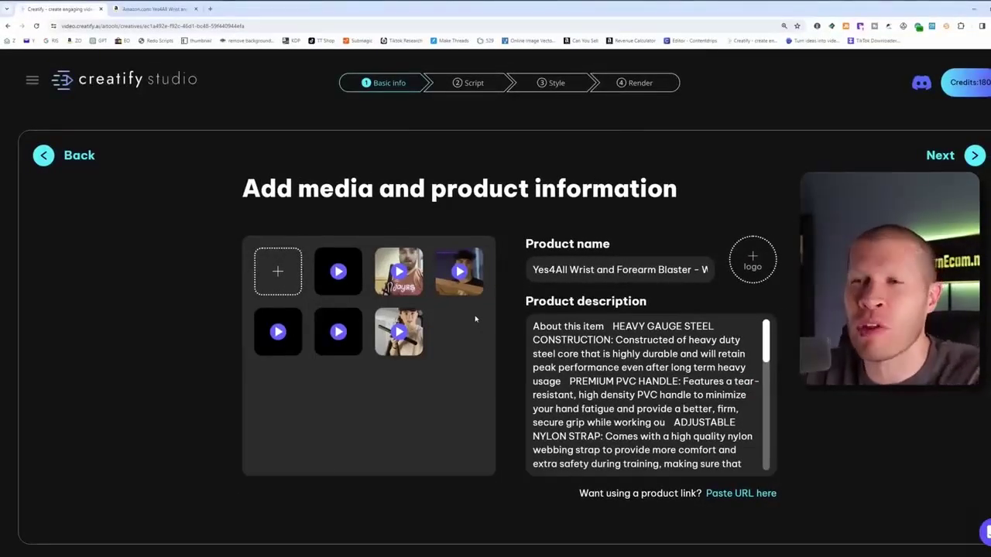
- Reload the product media and information so the removed still images are included again
left_click(343, 283)
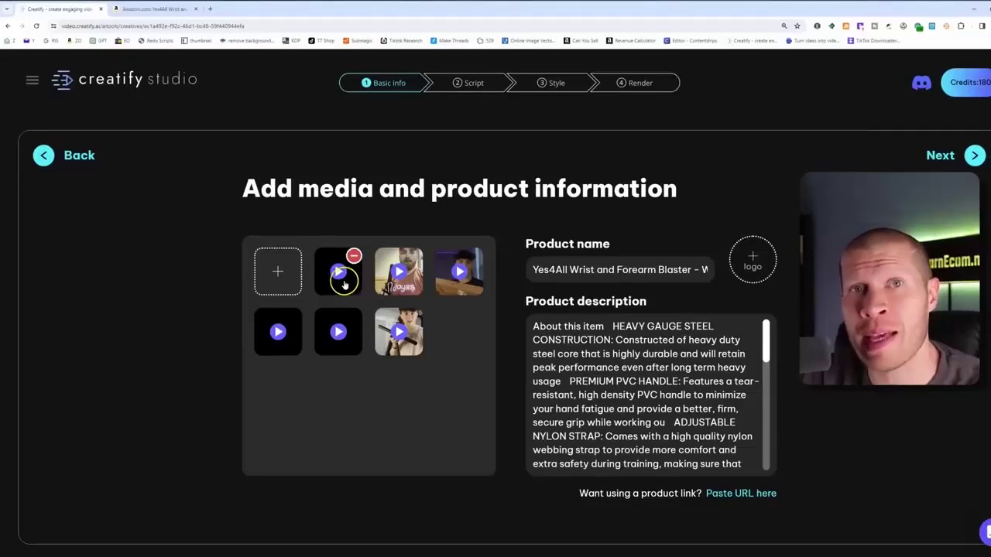
left_click(22, 178)
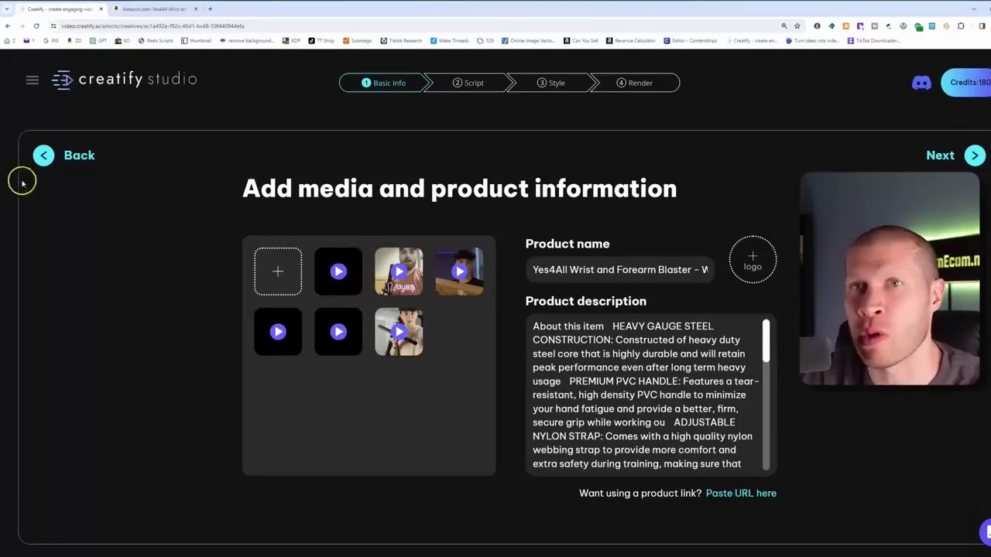
left_click(571, 429)
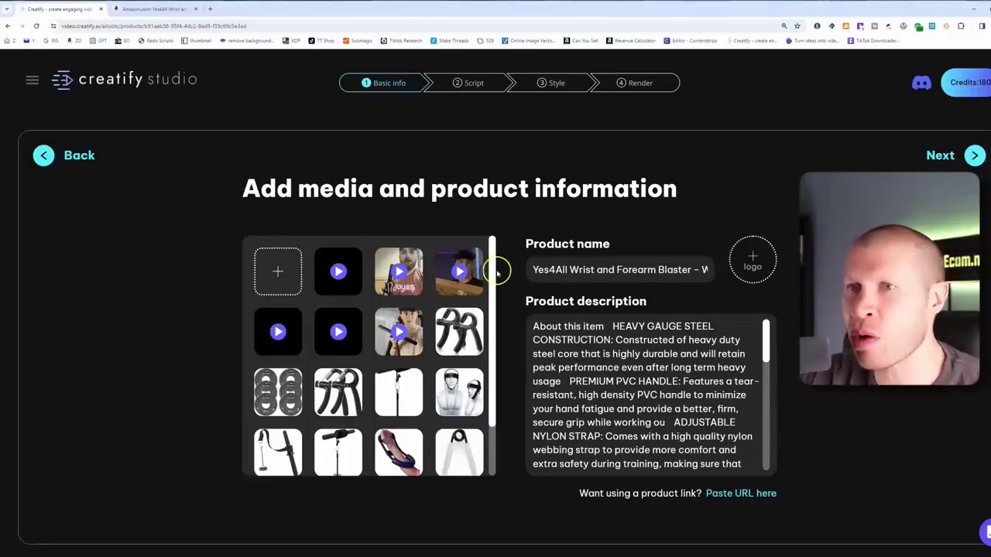
mouse_move(470, 328)
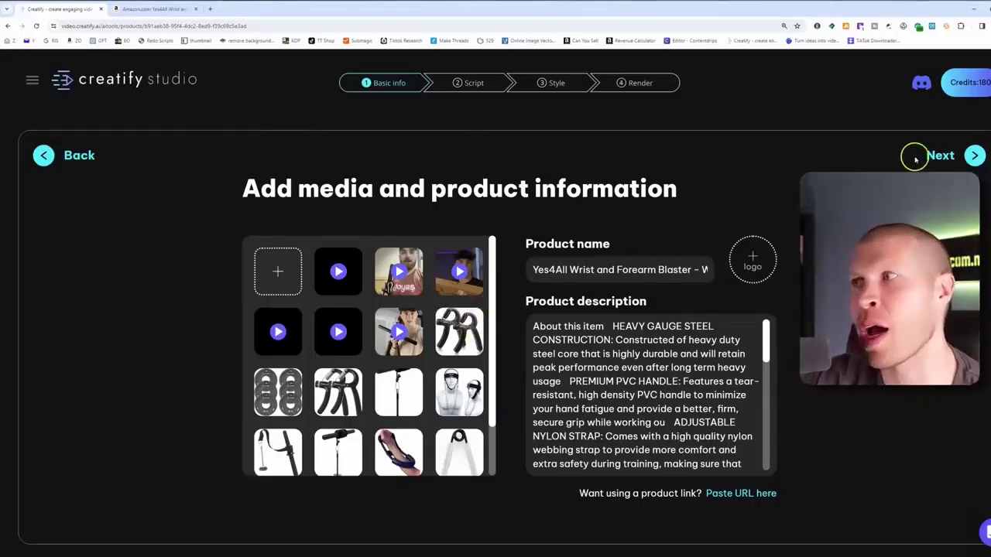
- Accept the restored media and the 9:16, 15-second English video settings to generate the scripts
left_click(938, 156)
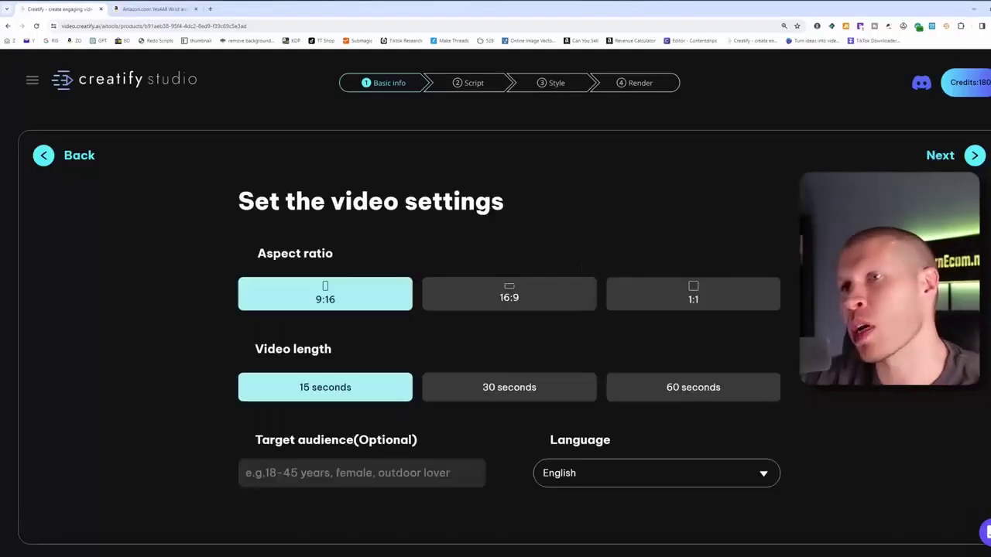
left_click(964, 158)
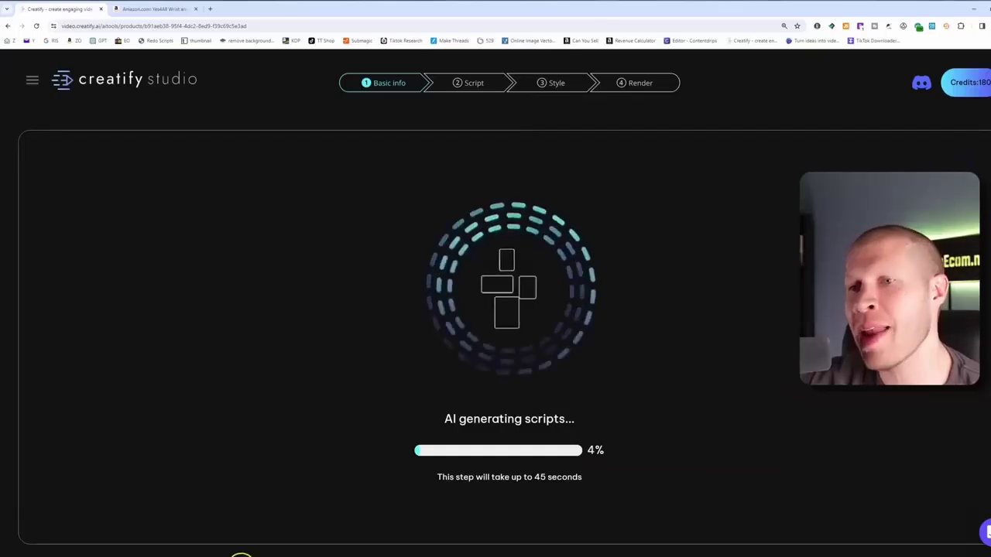
- Switch to the Word document, copy the script starting "You've never got a forearm workout like this before", and return to Creatify
left_click(252, 553)
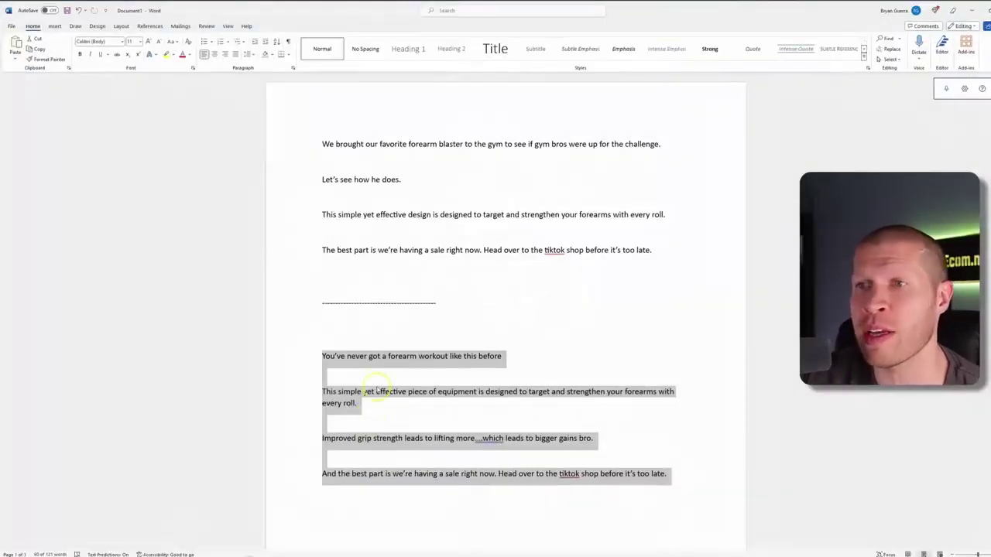
right_click(380, 370)
left_click(404, 397)
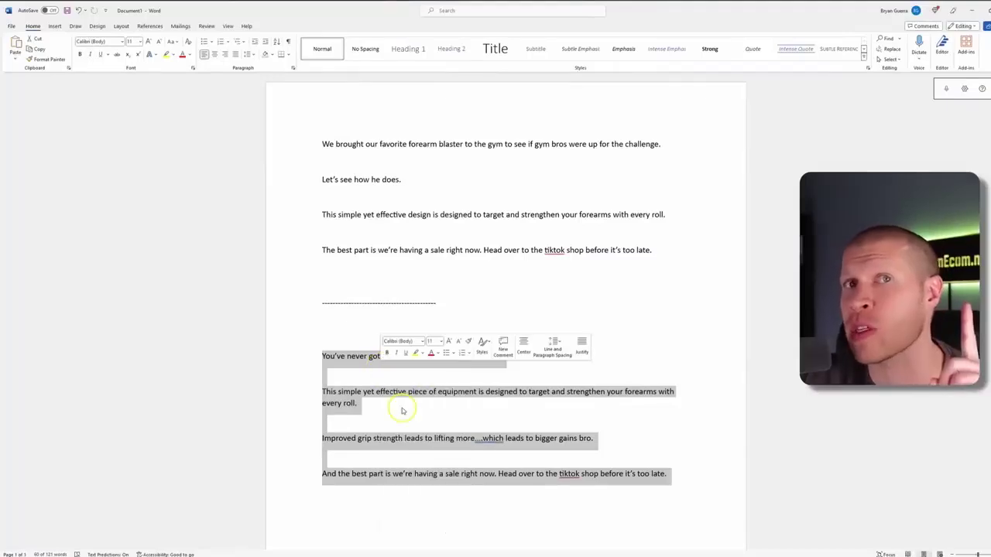
right_click(406, 397)
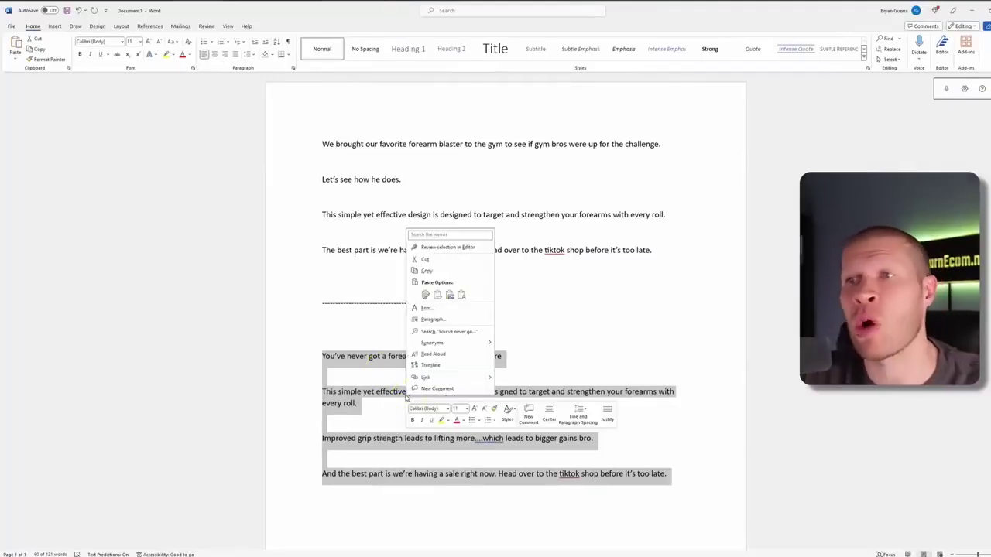
left_click(448, 270)
key("alt+Tab")
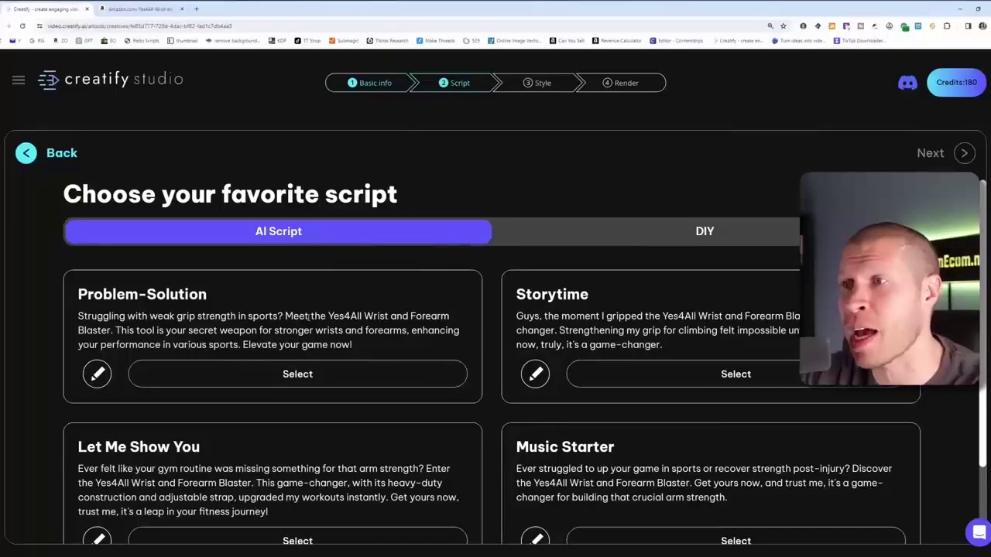
- Use the copied forearm workout text as the DIY script, without a trailing blank, and continue to the style stage
scroll(305, 343, "down", 2)
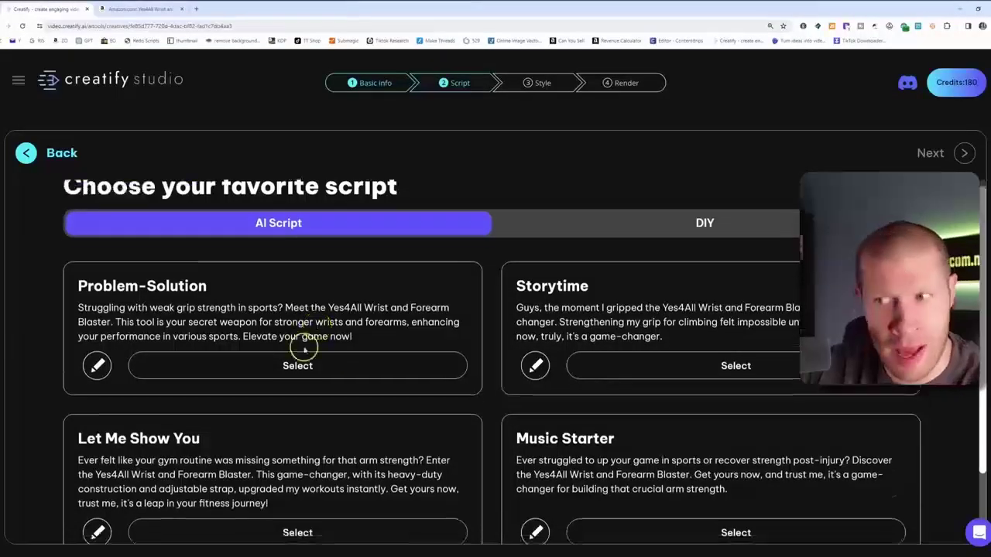
scroll(608, 265, "up", 3)
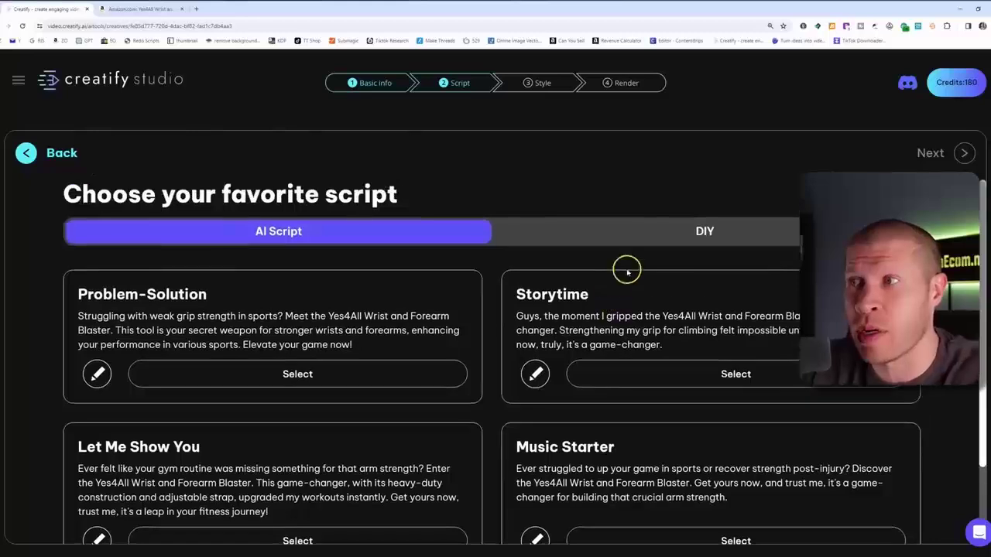
left_click(621, 226)
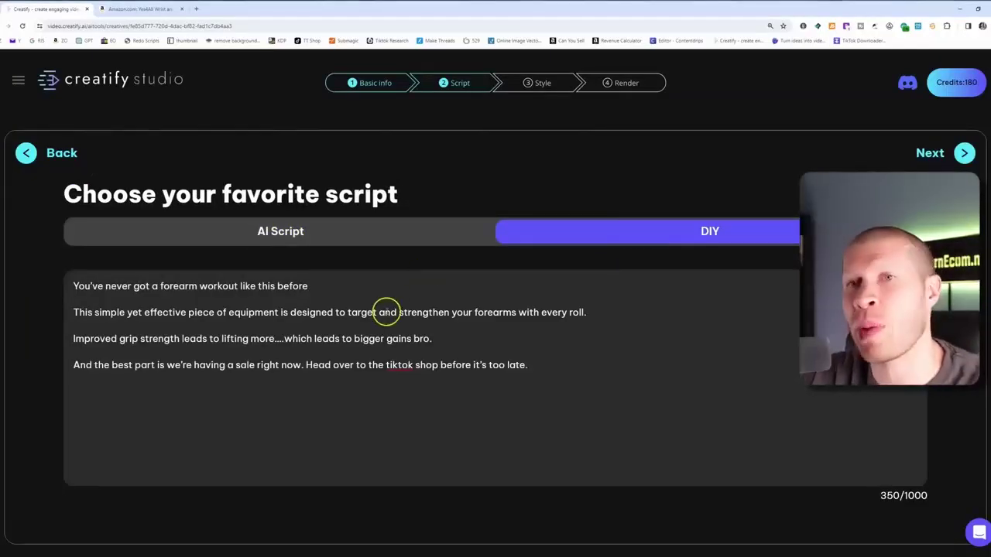
key("BackSpace")
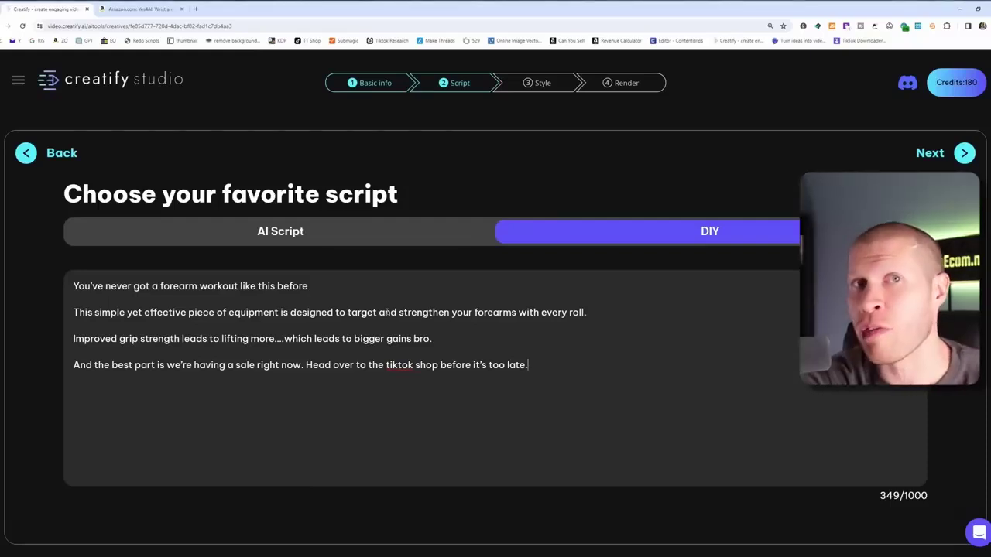
left_click(918, 150)
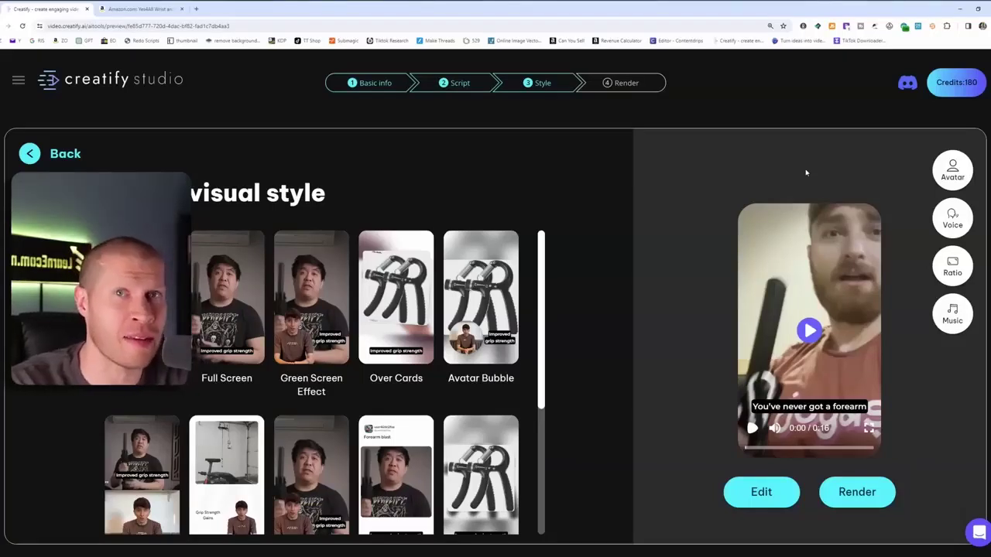
- Play the preview of the ad in the Product visual style, pausing it along the way
left_click(807, 333)
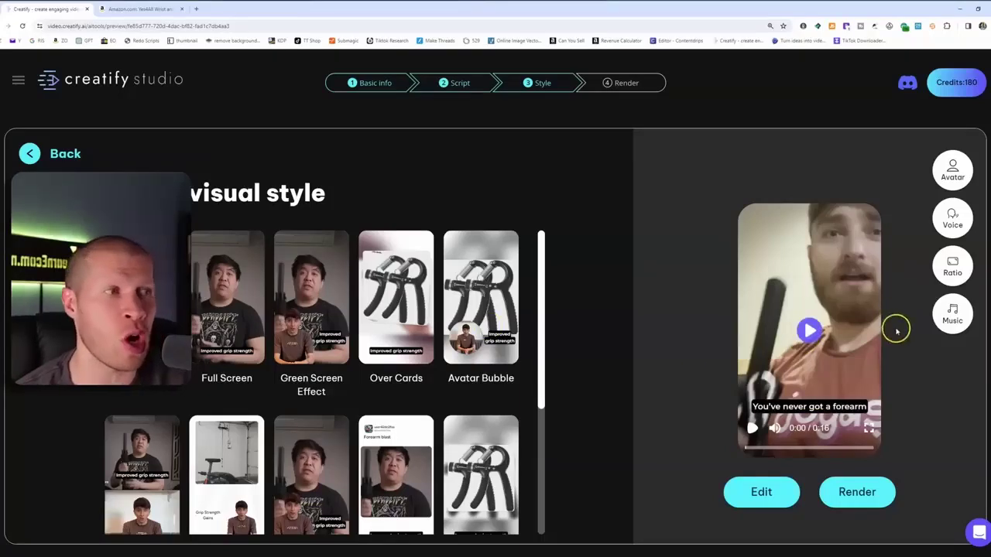
left_click(808, 328)
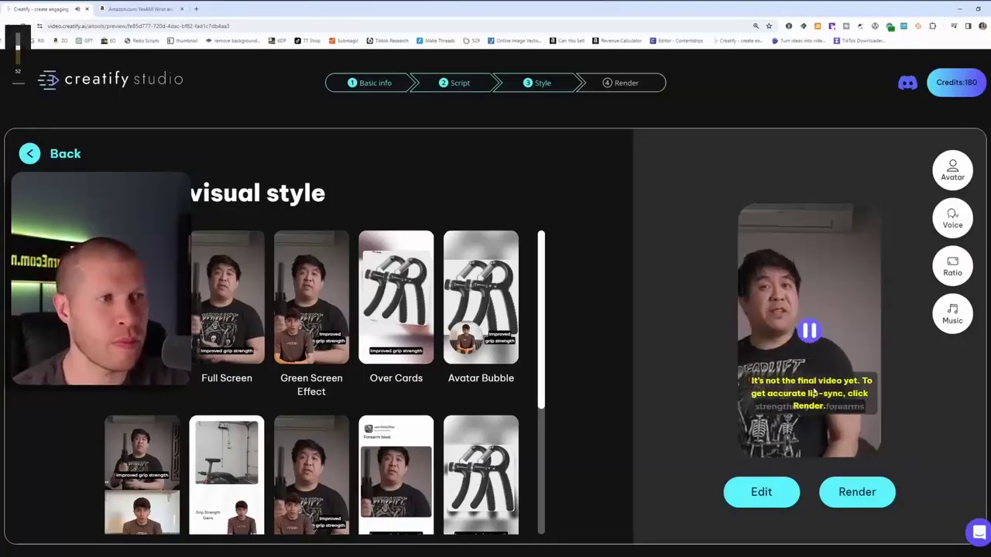
mouse_move(840, 287)
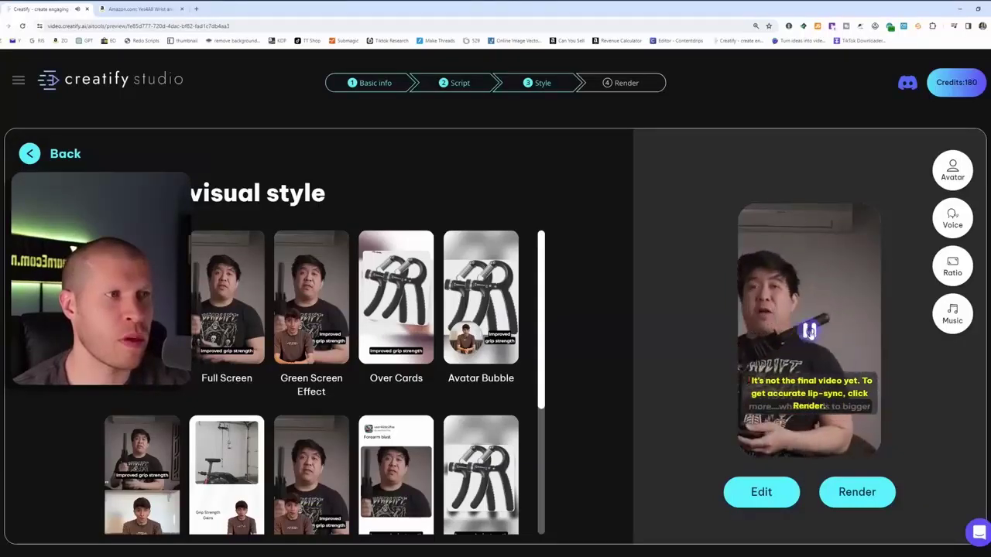
left_click(808, 331)
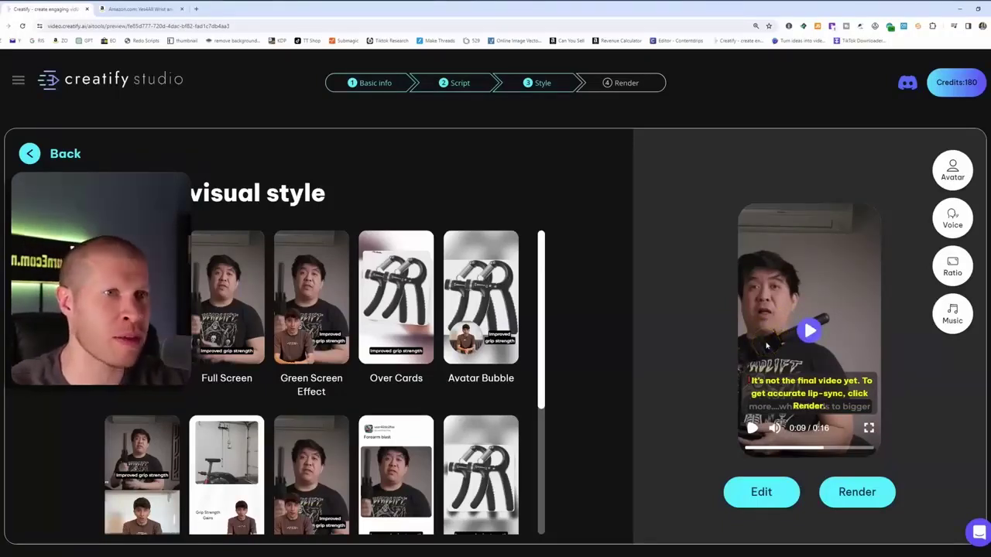
left_click(809, 331)
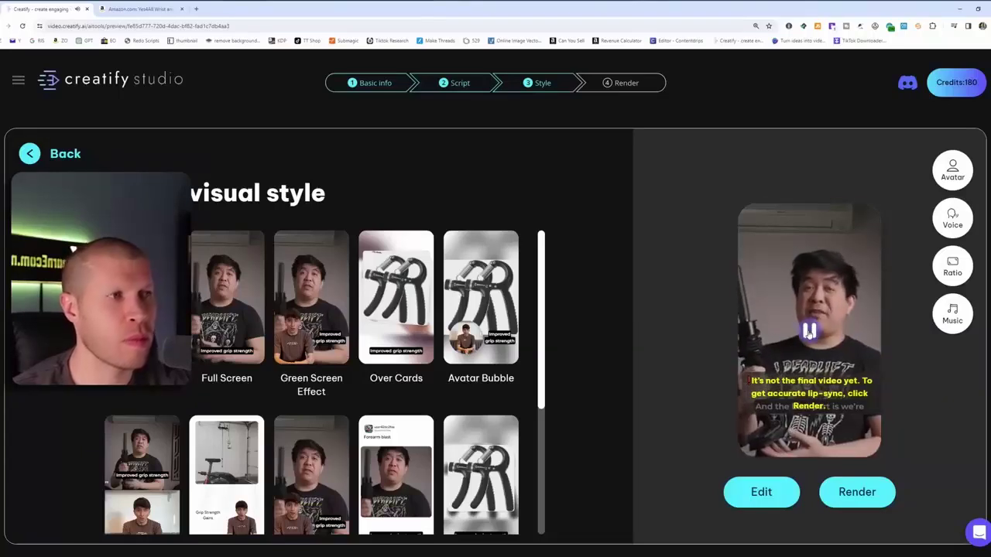
left_click(809, 331)
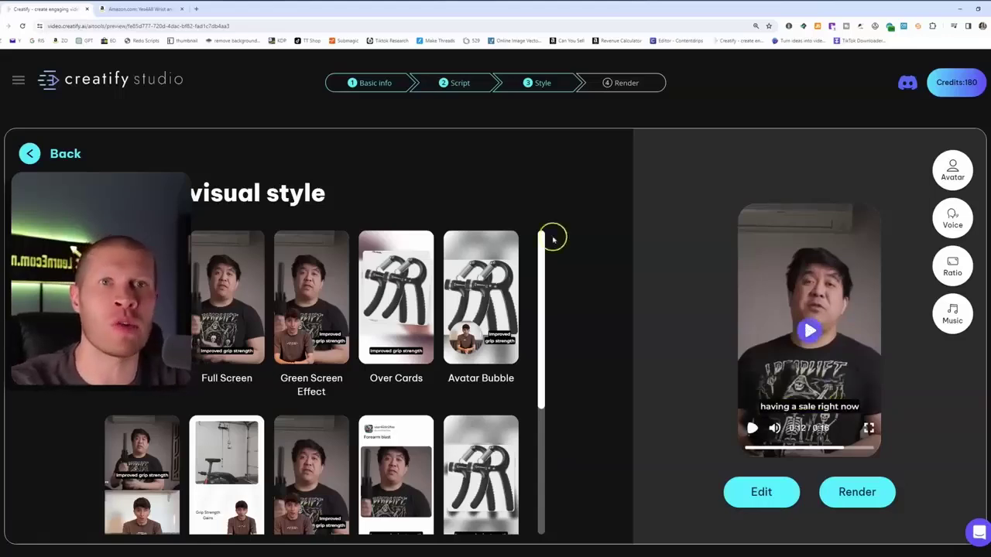
- Choose the Green Screen Effect visual style and play its preview
left_click(25, 156)
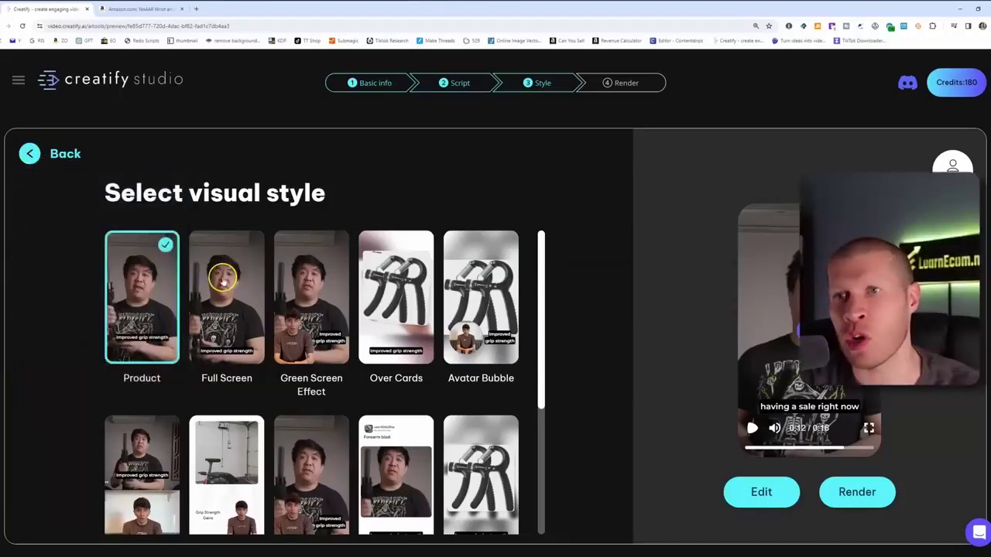
left_click(331, 279)
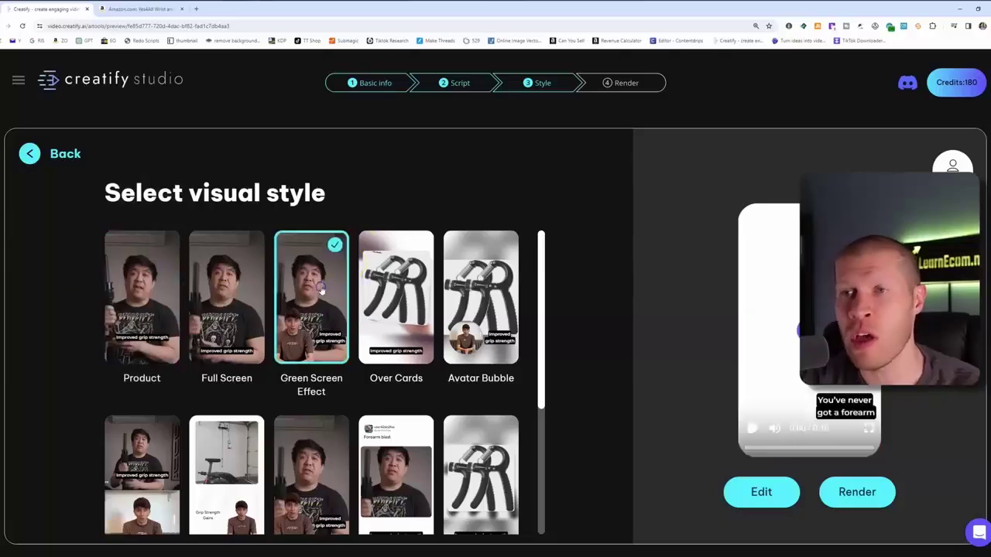
left_click(809, 332)
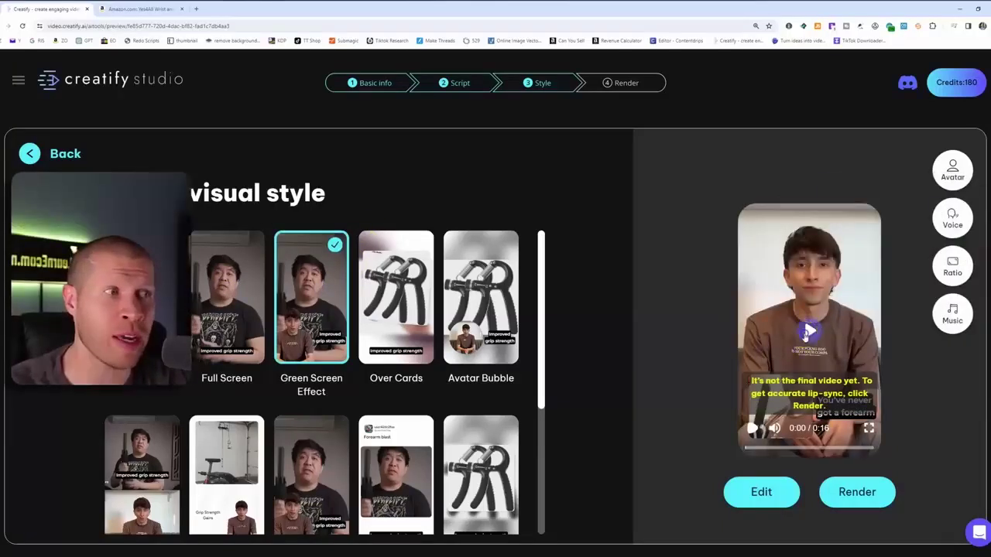
left_click(809, 331)
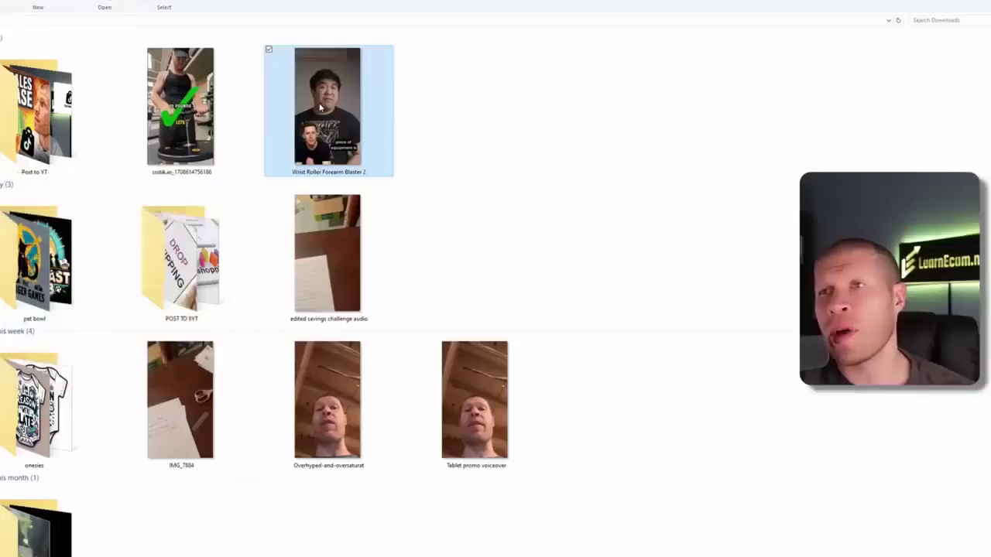
- Play the finished video "Wrist Roller Forearm Blaster 2" from the Downloads folder, raise the volume, and close the player
double_click(320, 106)
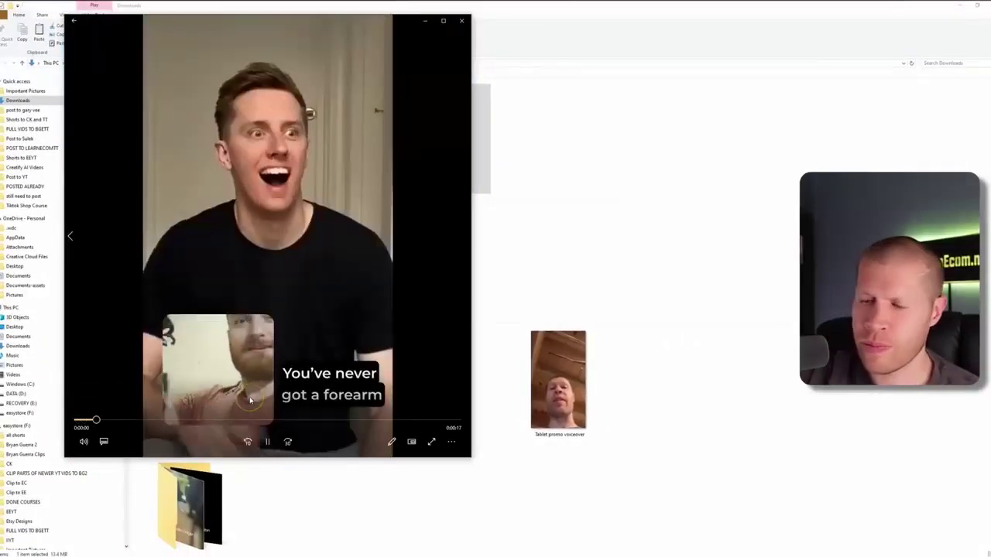
key("XF86AudioRaiseVolume")
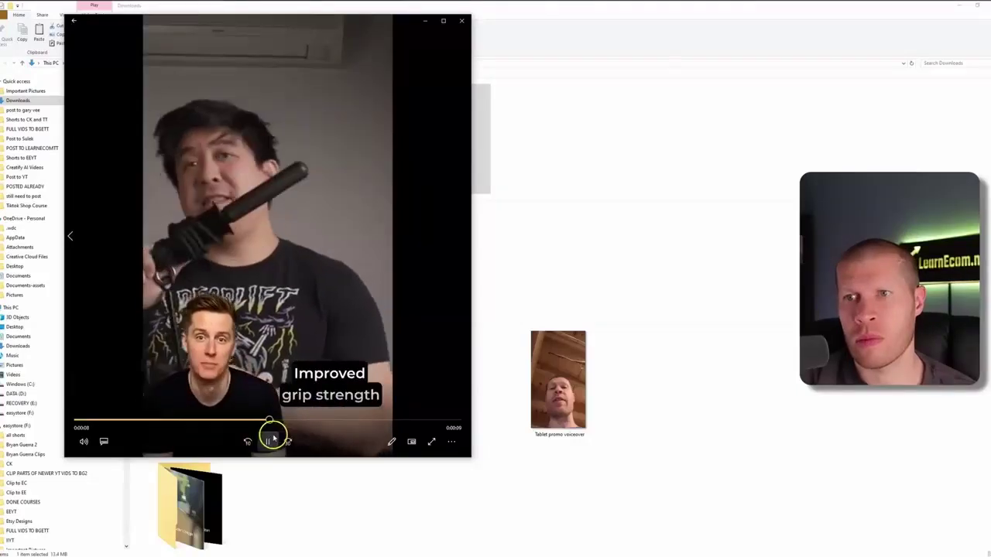
left_click(461, 20)
left_click(537, 101)
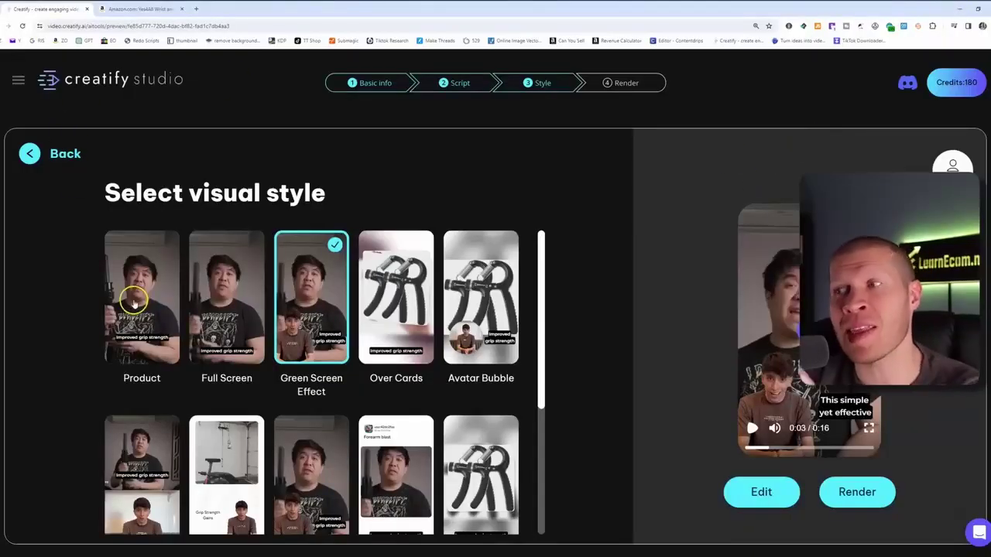
- Go back to the product media, preview a video clip, and remove one of the clips with a black thumbnail
left_click(53, 154)
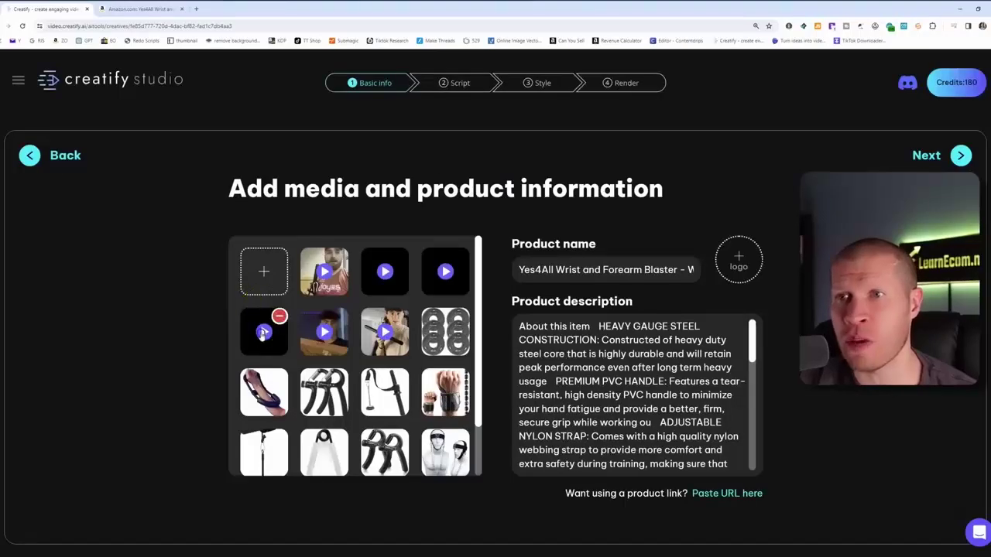
left_click(263, 333)
left_click(387, 270)
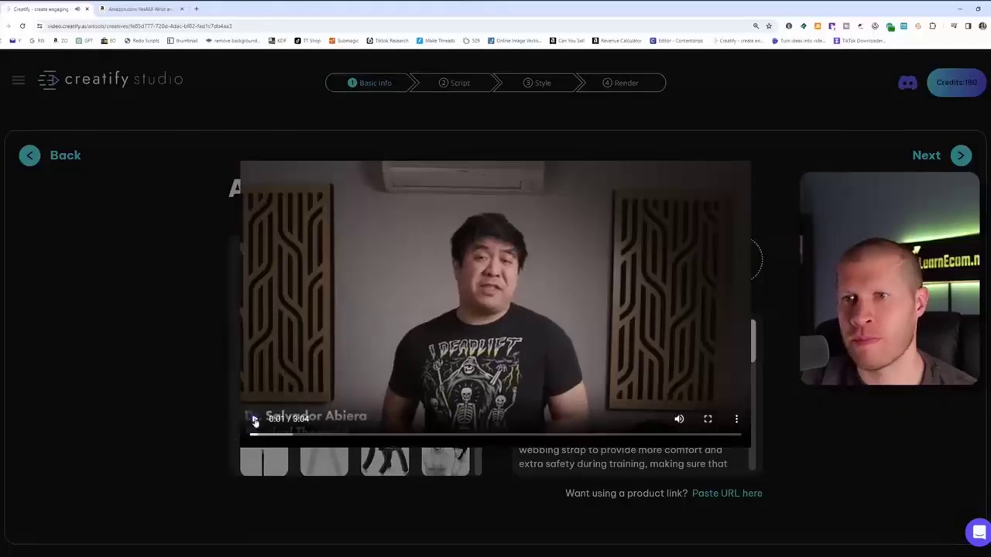
left_click(234, 421)
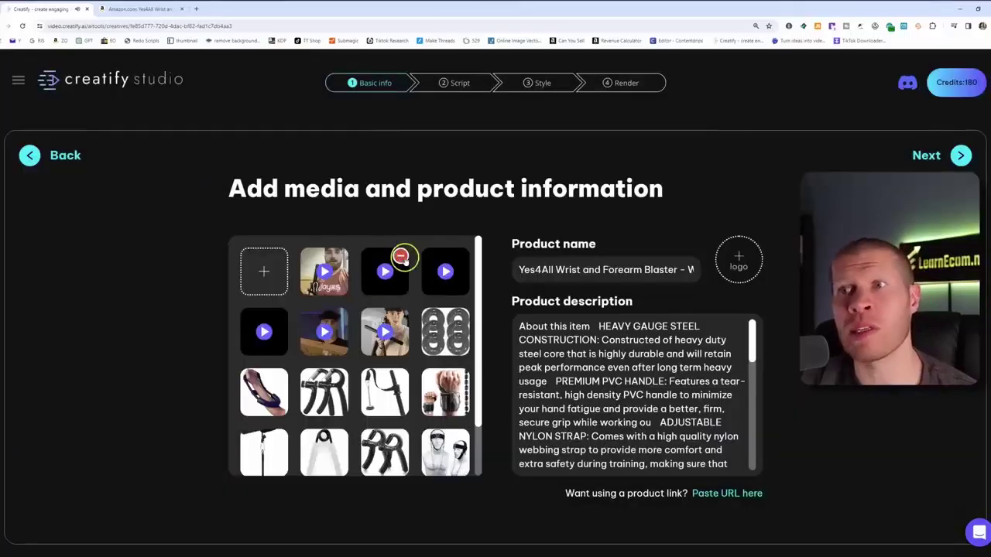
left_click(401, 257)
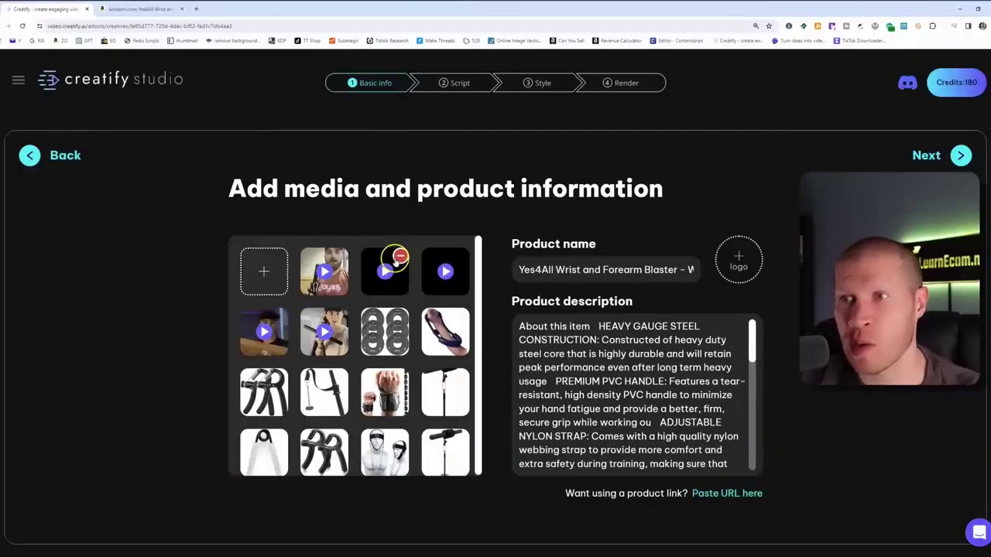
- Delete every still image from the product media, leaving only the video clips, and continue to the video settings
left_click(400, 318)
left_click(400, 318)
left_click(400, 317)
left_click(400, 317)
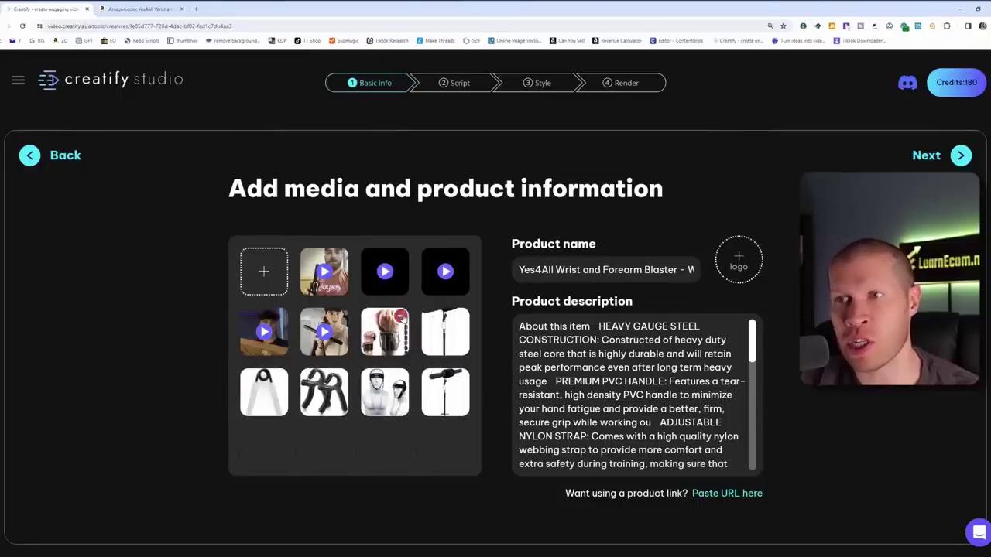
left_click(401, 317)
left_click(401, 317)
left_click(401, 317)
left_click(401, 318)
left_click(401, 317)
left_click(401, 318)
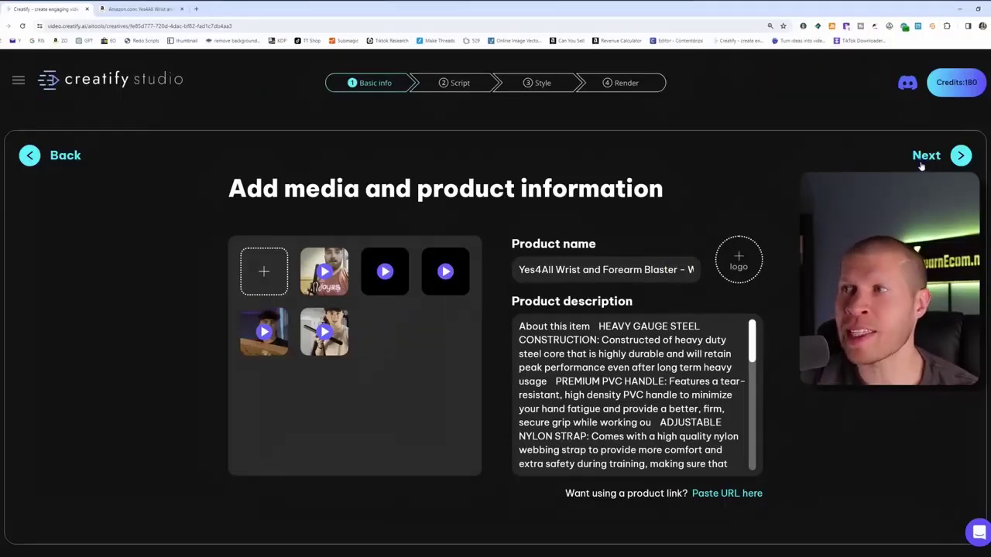
left_click(925, 156)
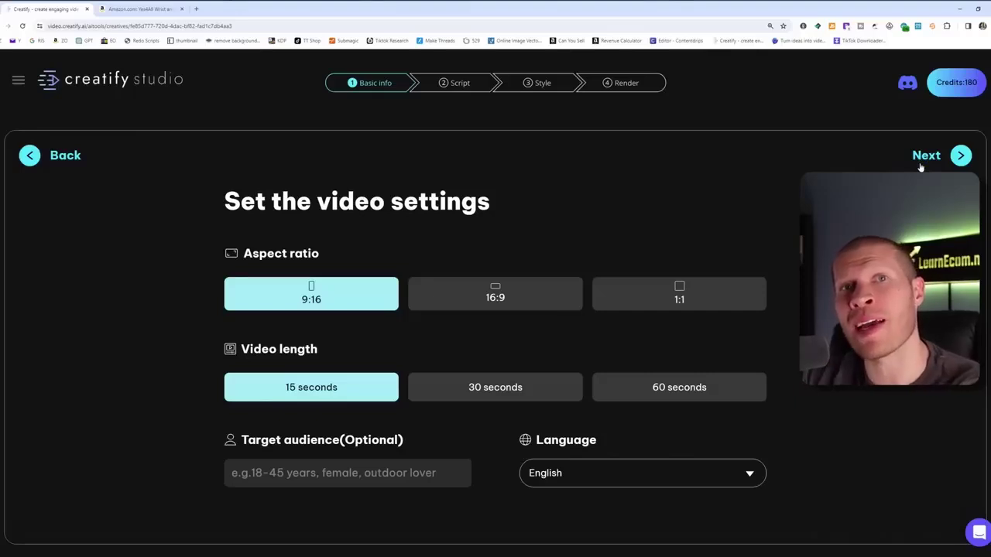